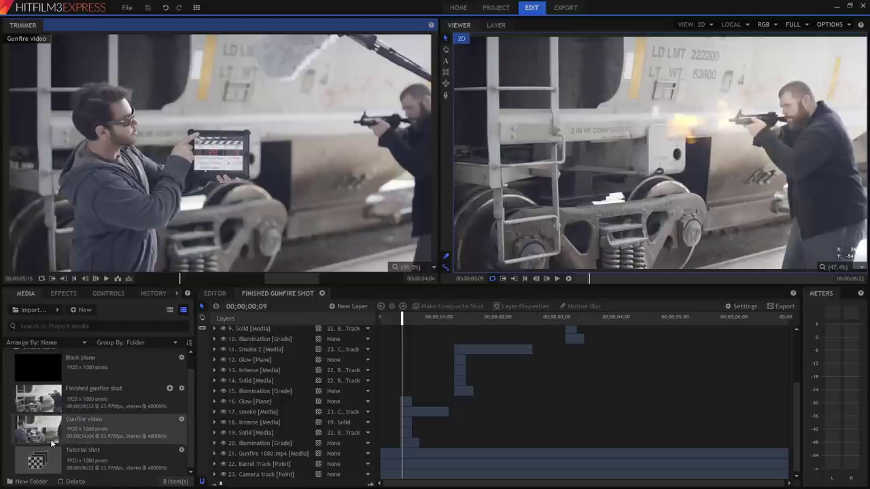
# Open the Tutorial shot composite from the Media panel in its own timeline and play it
pyautogui.scroll(1, 40, 408)
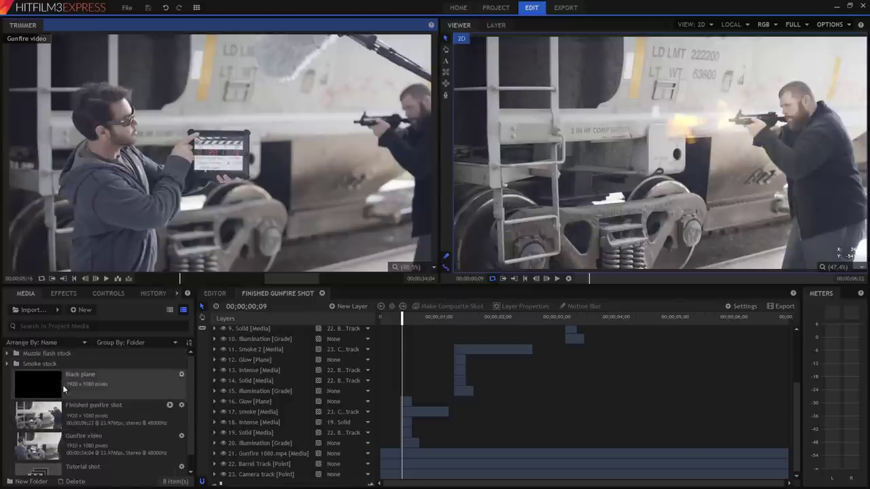
pyautogui.click(189, 432)
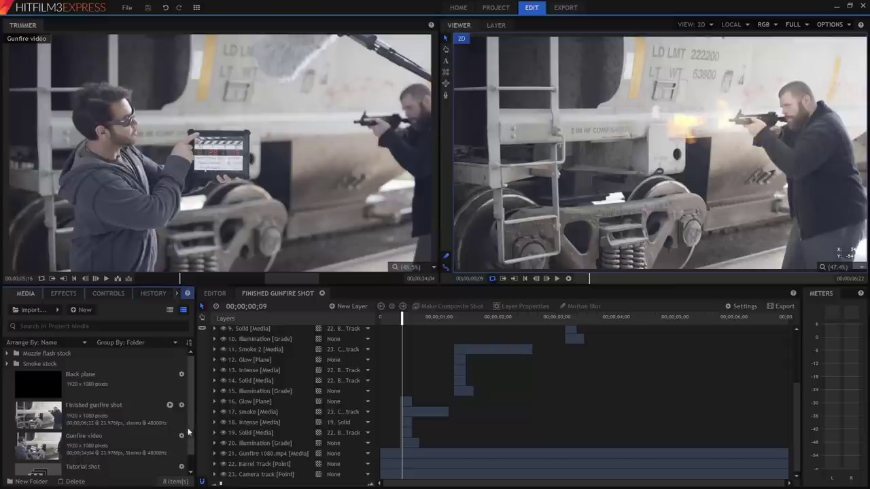
pyautogui.scroll(-1, 190, 450)
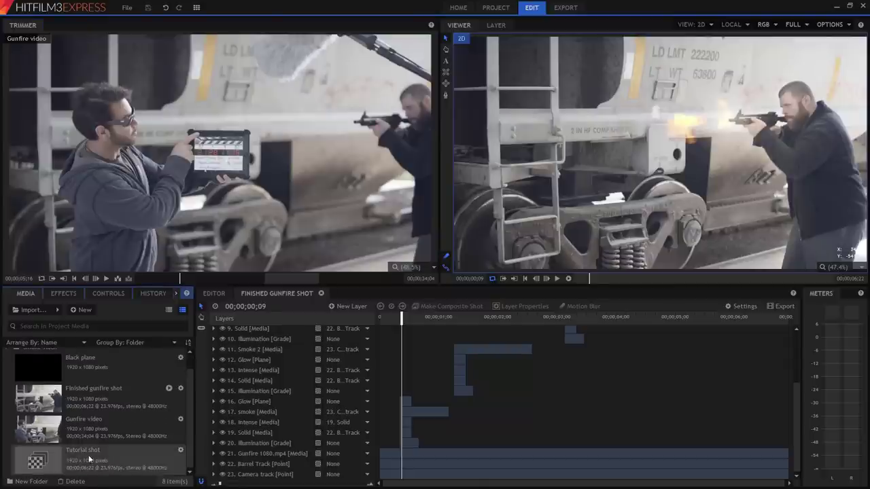
pyautogui.click(86, 460)
pyautogui.doubleClick(87, 460)
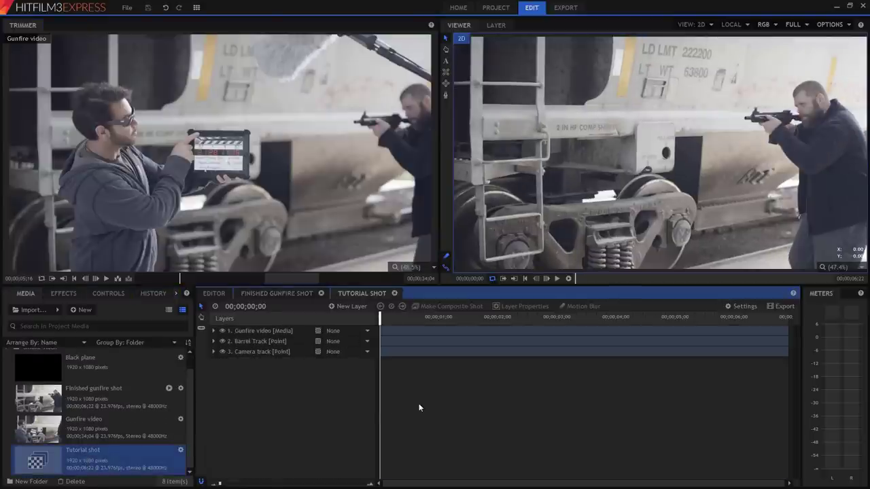
pyautogui.press('space')
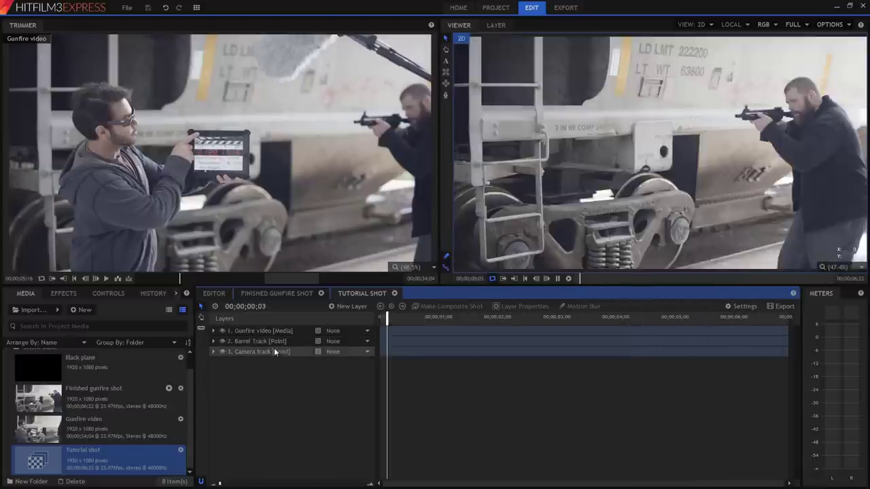
# Show the Barrel Track points over the rifle barrel and play the shot to review them
pyautogui.click(272, 342)
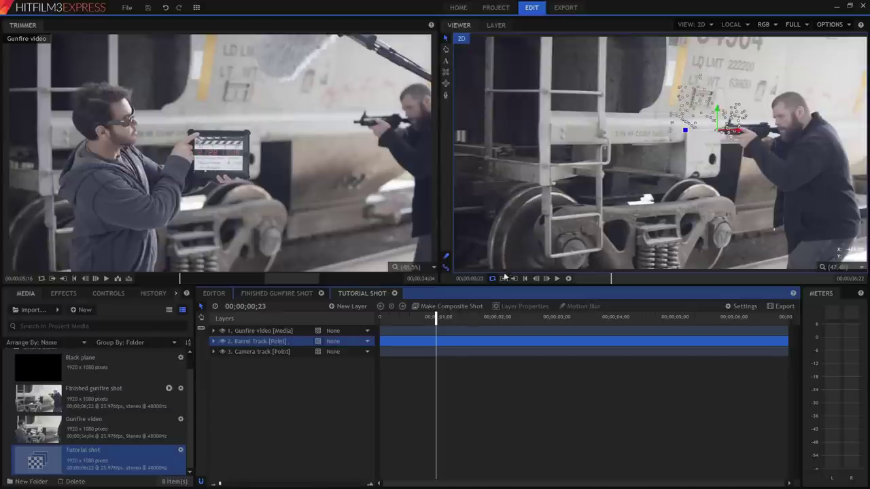
pyautogui.click(557, 279)
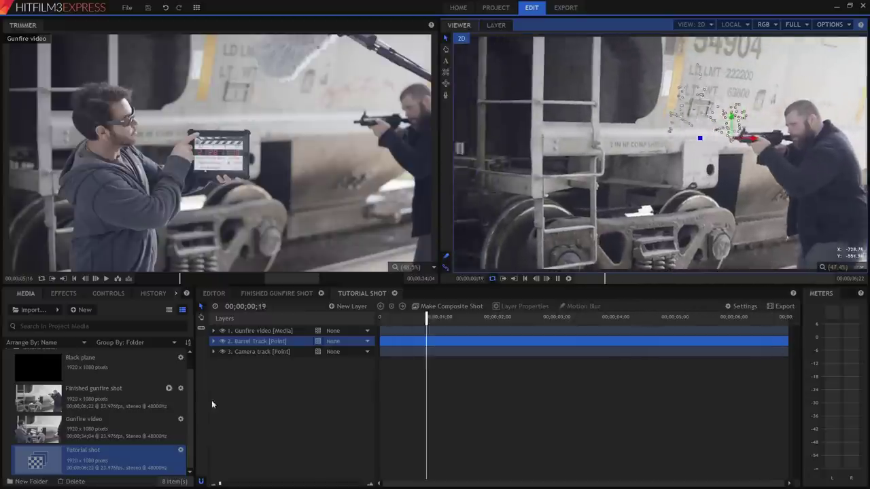
# Expand the Muzzle flash stock folder and preview the Flash 1 clip in the Trimmer
pyautogui.scroll(1, 189, 382)
pyautogui.scroll(1, 189, 381)
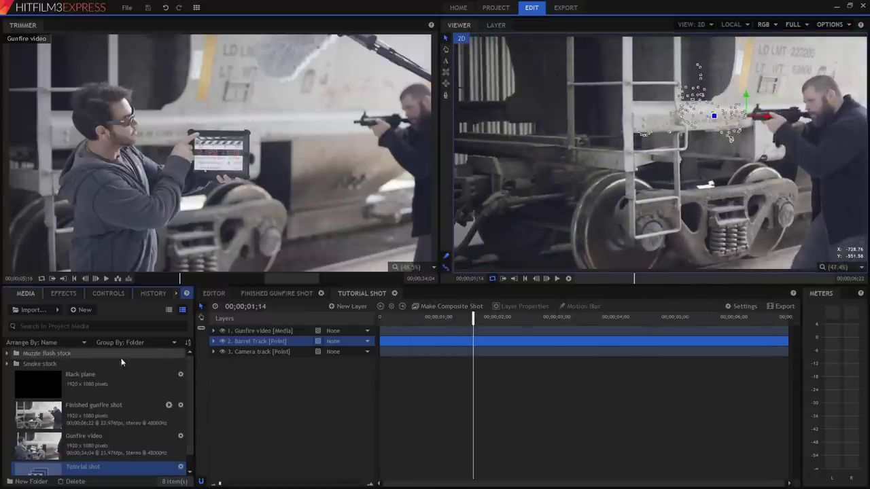
pyautogui.click(14, 355)
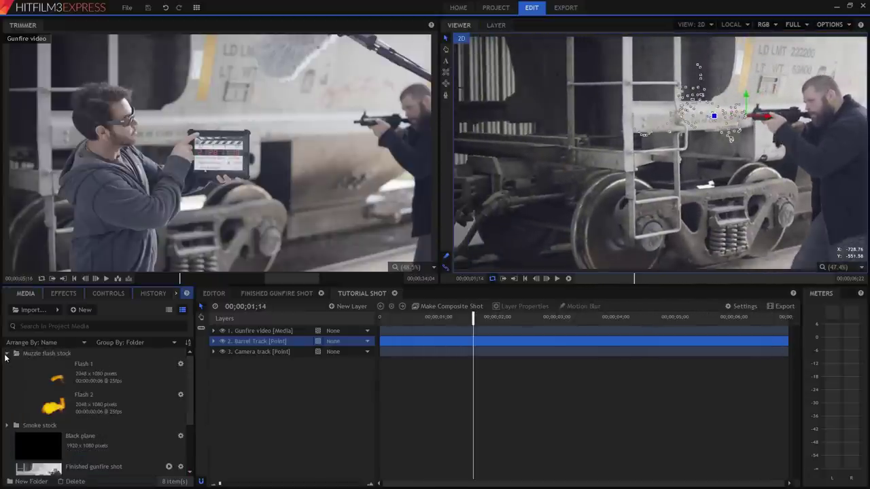
pyautogui.click(57, 376)
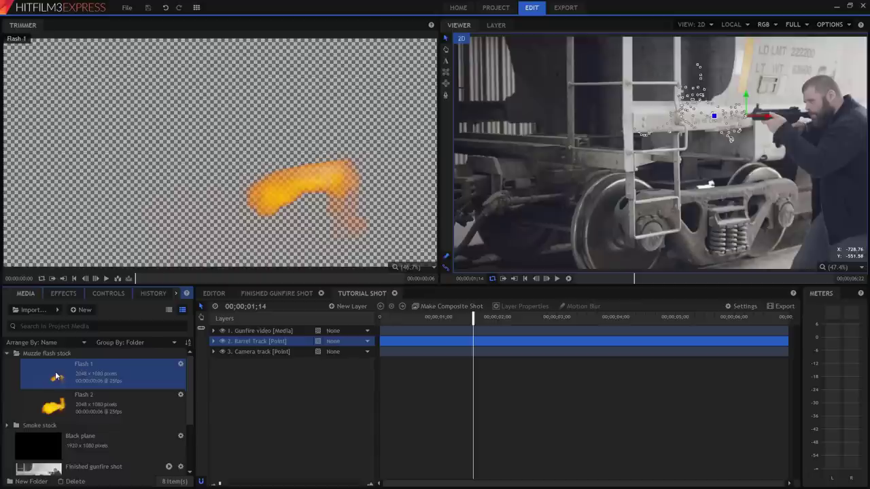
pyautogui.click(106, 280)
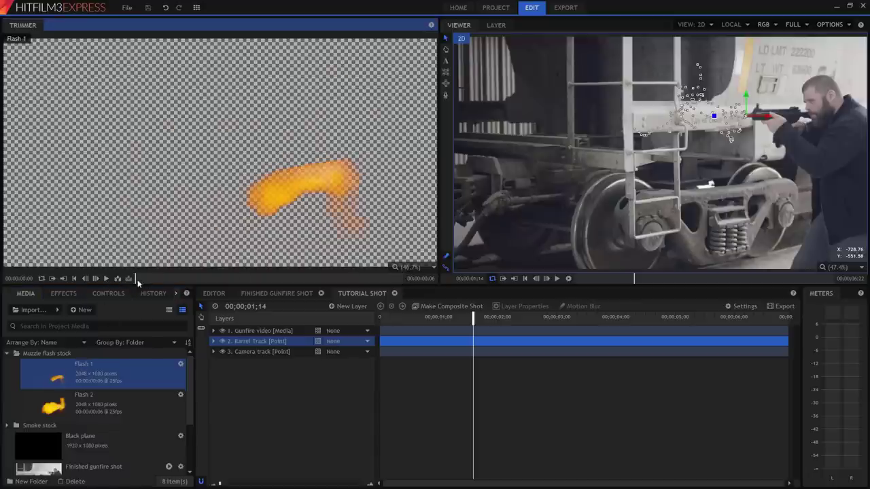
pyautogui.moveTo(137, 279)
pyautogui.mouseDown()
pyautogui.moveTo(413, 280)
pyautogui.moveTo(86, 283)
pyautogui.moveTo(349, 283)
pyautogui.moveTo(135, 278)
pyautogui.mouseUp()
# Add Flash 1 to the top of the timeline at frame 22 and check where it ends
pyautogui.click(388, 317)
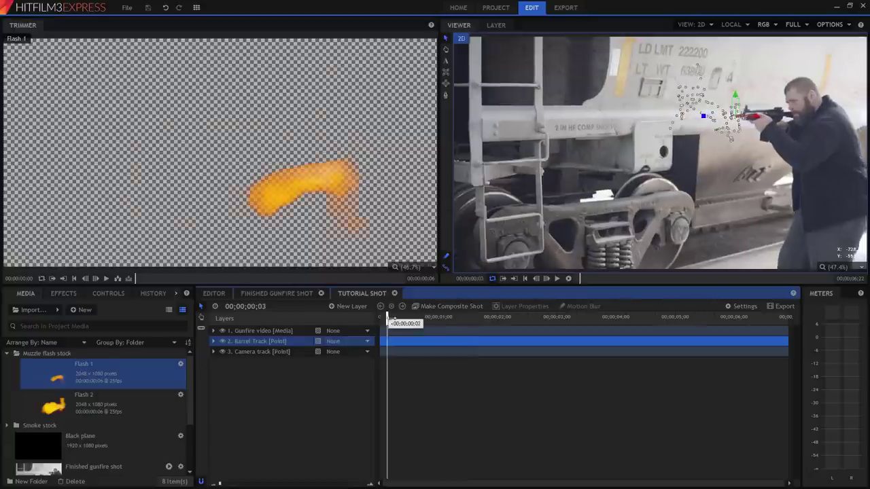
pyautogui.moveTo(387, 317); pyautogui.dragTo(433, 318)
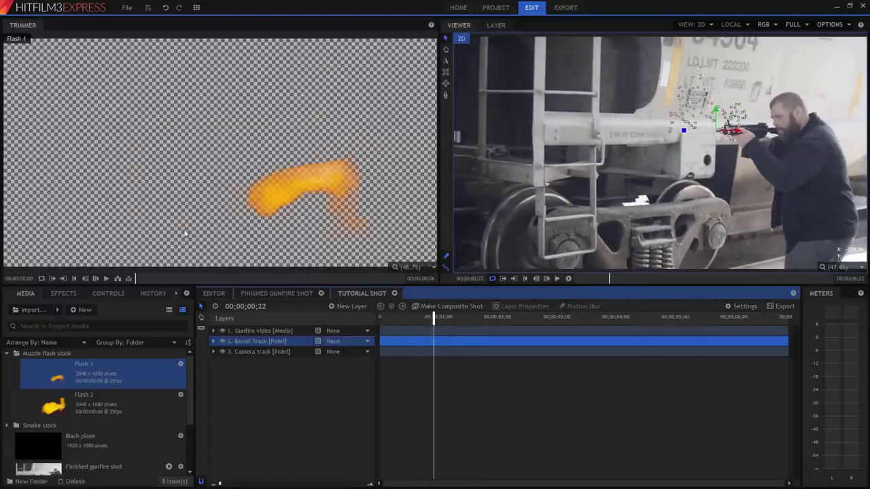
pyautogui.moveTo(184, 233); pyautogui.dragTo(436, 331)
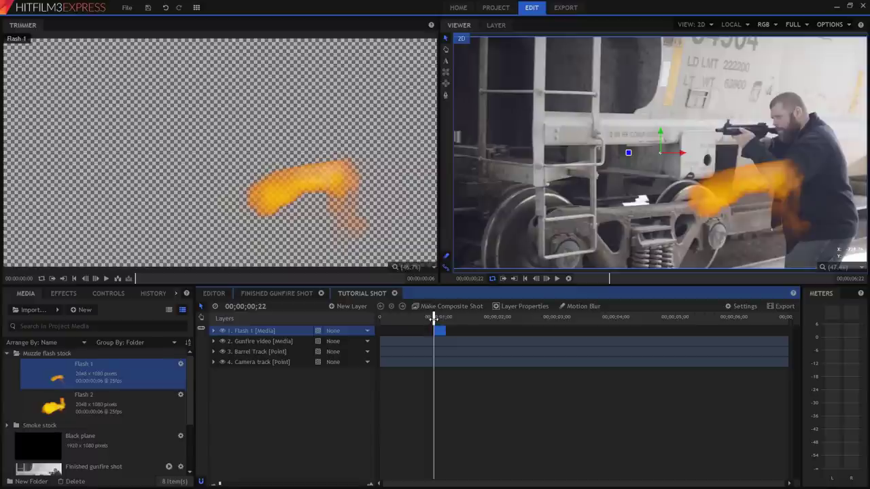
pyautogui.moveTo(435, 318); pyautogui.dragTo(431, 318)
# Step to the frame showing the flash and switch to the Compositing workspace
pyautogui.press('Right')
pyautogui.click(197, 9)
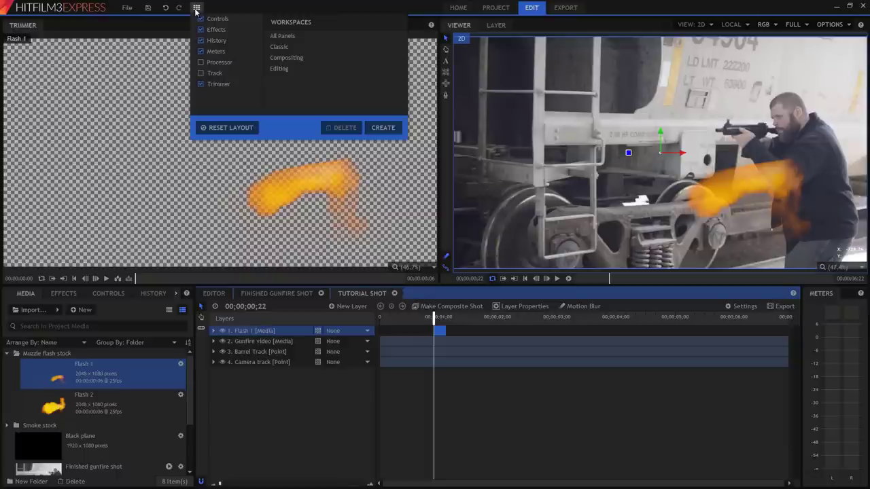
pyautogui.click(295, 57)
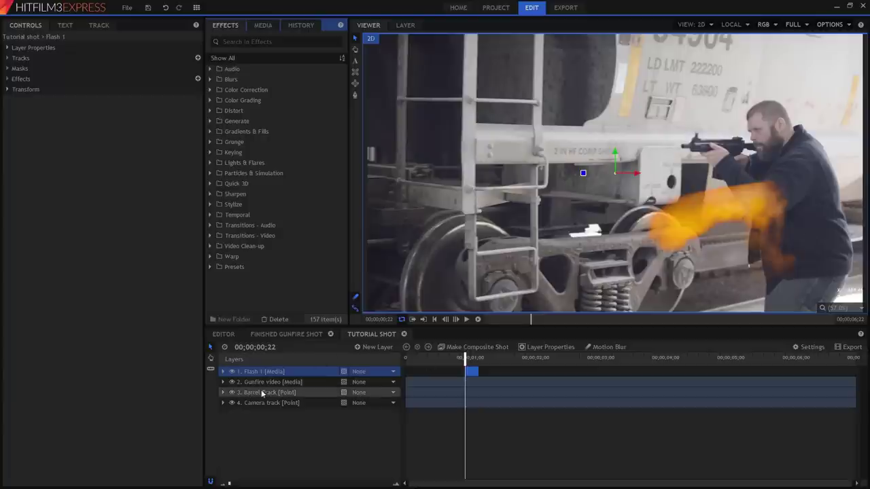
# Parent Flash 1 to 3. Barrel Track and reveal its Transform properties
pyautogui.click(301, 397)
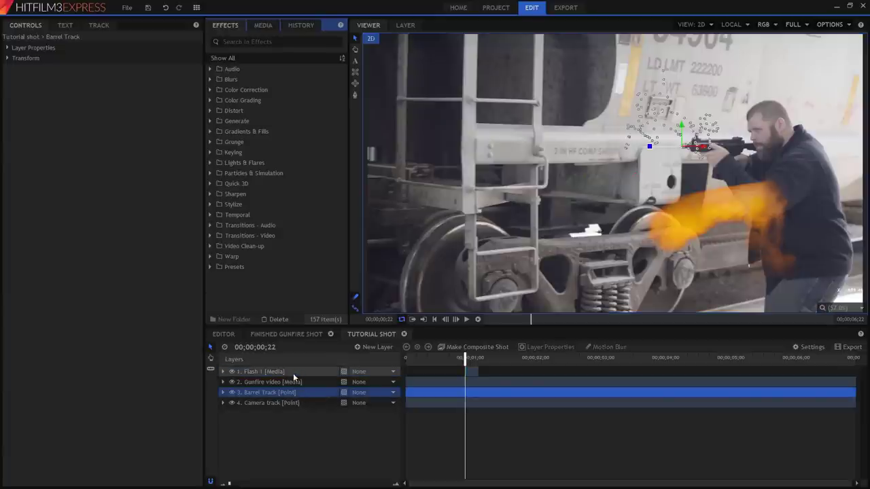
pyautogui.click(380, 371)
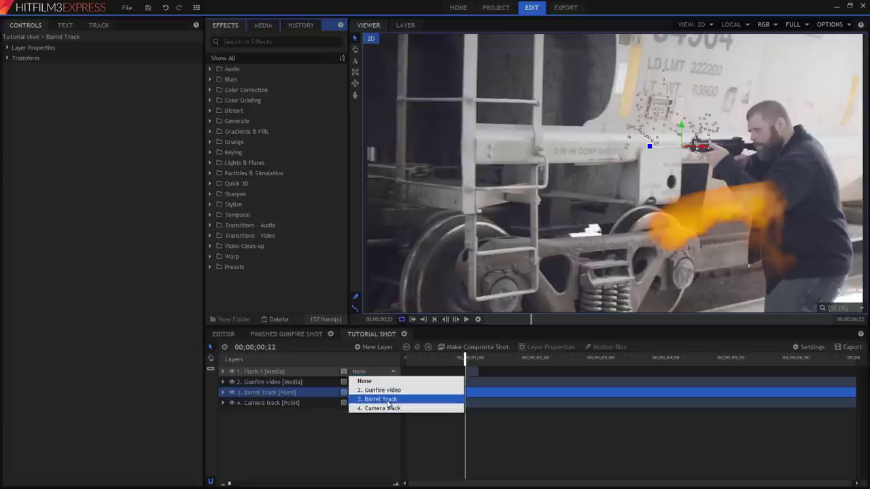
pyautogui.click(382, 400)
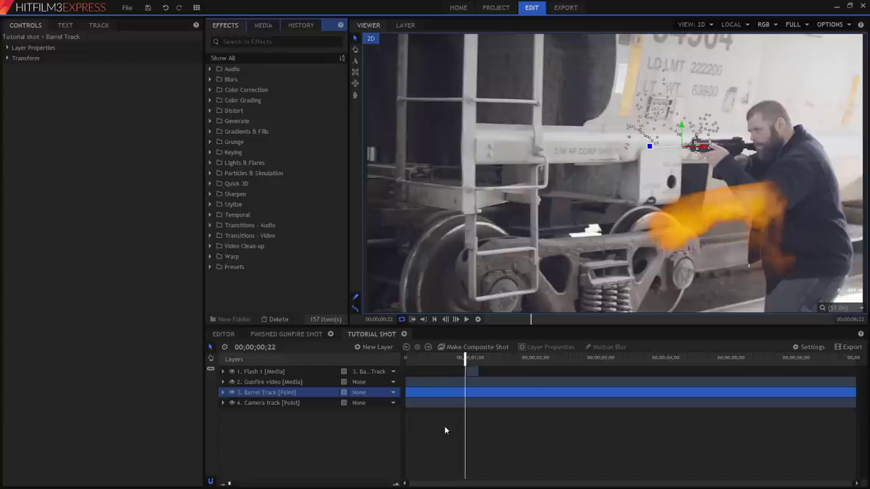
pyautogui.click(270, 372)
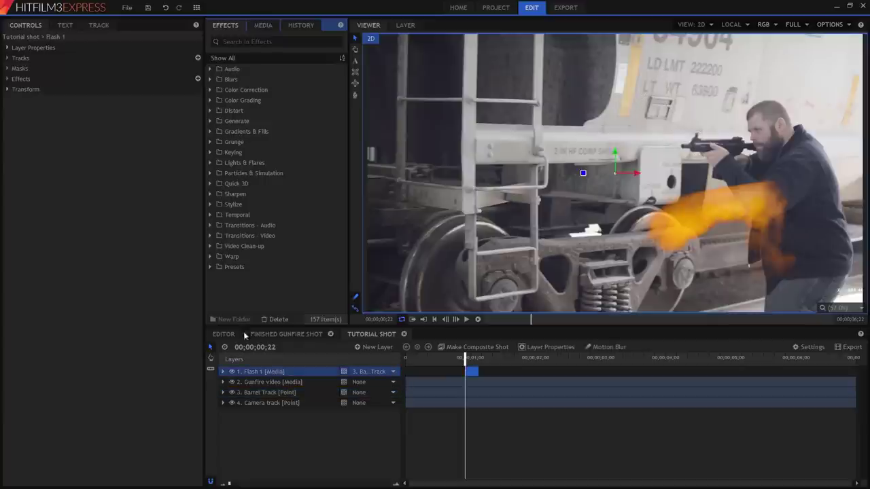
pyautogui.click(6, 91)
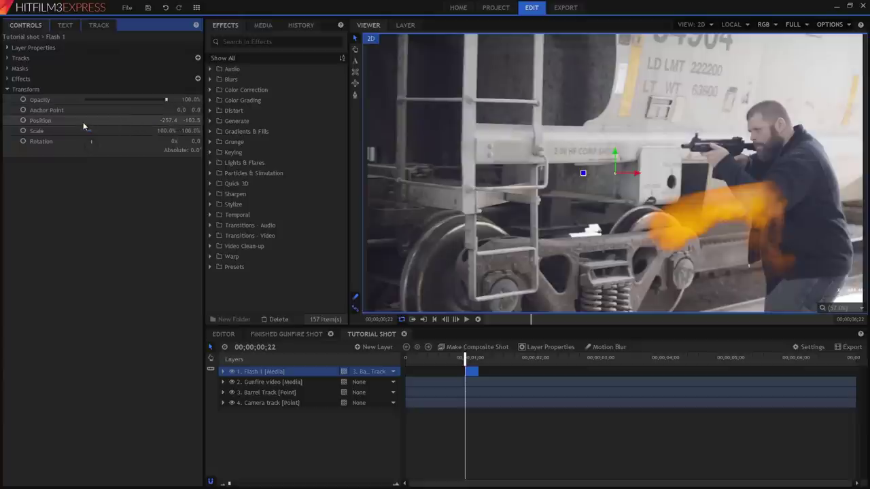
# Reset Flash 1's position to 0, 0 and scale it down to 36%
pyautogui.rightClick(39, 120)
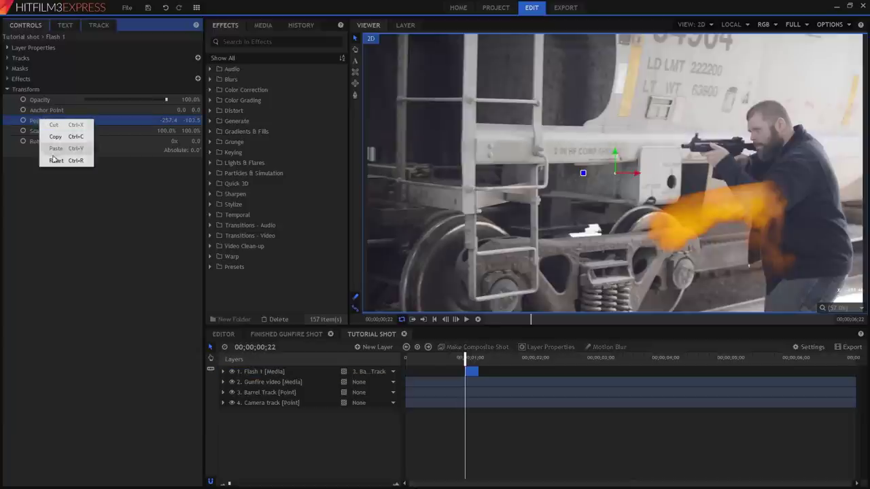
pyautogui.click(89, 161)
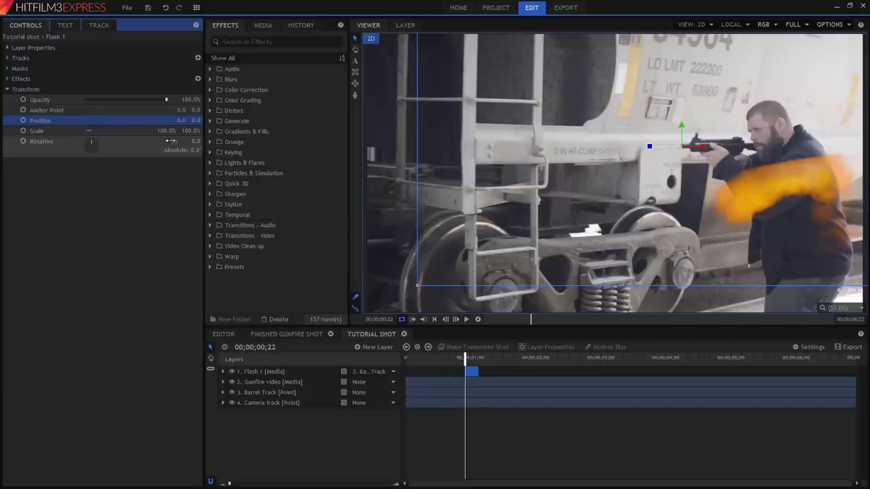
pyautogui.moveTo(161, 130)
pyautogui.mouseDown()
pyautogui.moveTo(86, 131)
pyautogui.moveTo(170, 150)
pyautogui.moveTo(171, 130)
pyautogui.moveTo(179, 131)
pyautogui.moveTo(172, 131)
pyautogui.mouseUp()
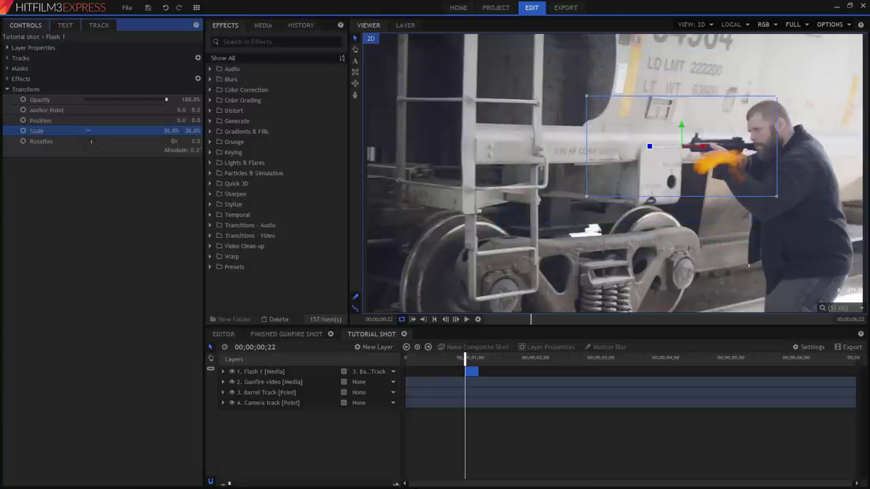
pyautogui.click(171, 131)
# Move Flash 1's anchor point to 668, 17 so the flame sits at the muzzle
pyautogui.click(177, 195)
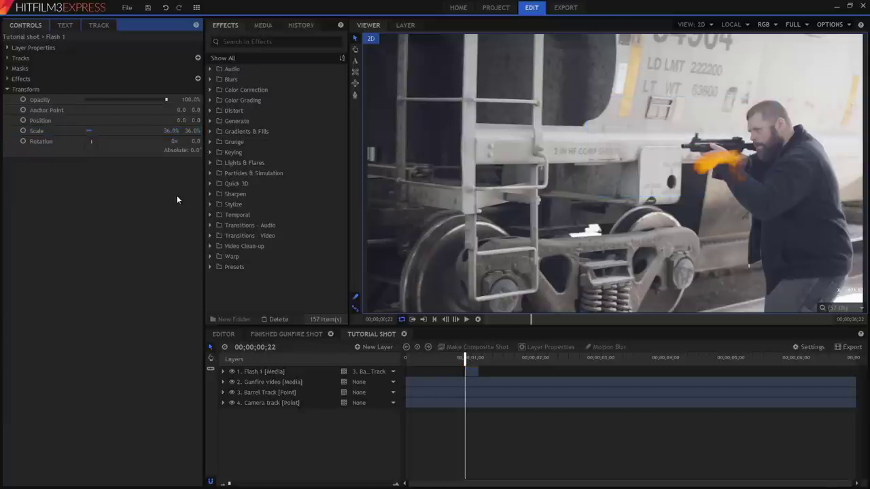
pyautogui.click(56, 113)
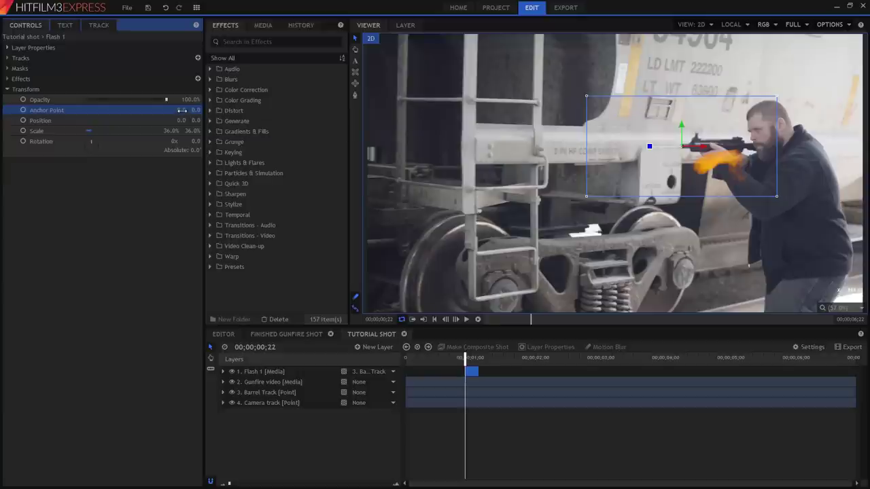
pyautogui.moveTo(181, 110); pyautogui.dragTo(234, 110)
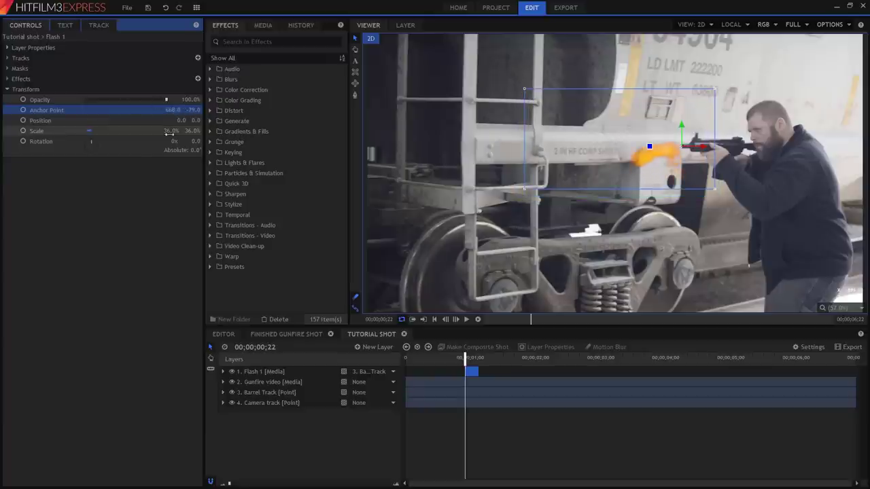
pyautogui.moveTo(168, 131)
pyautogui.mouseDown()
pyautogui.moveTo(190, 131)
pyautogui.moveTo(163, 131)
pyautogui.mouseUp()
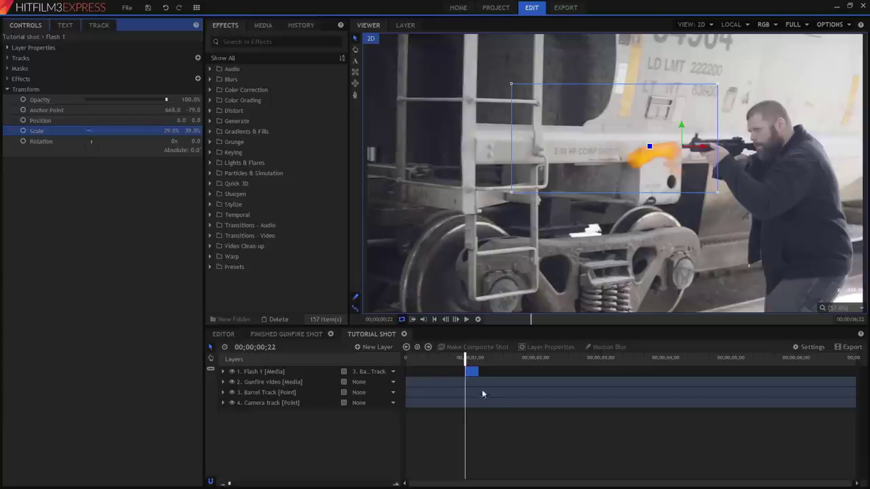
pyautogui.moveTo(466, 362); pyautogui.dragTo(468, 361)
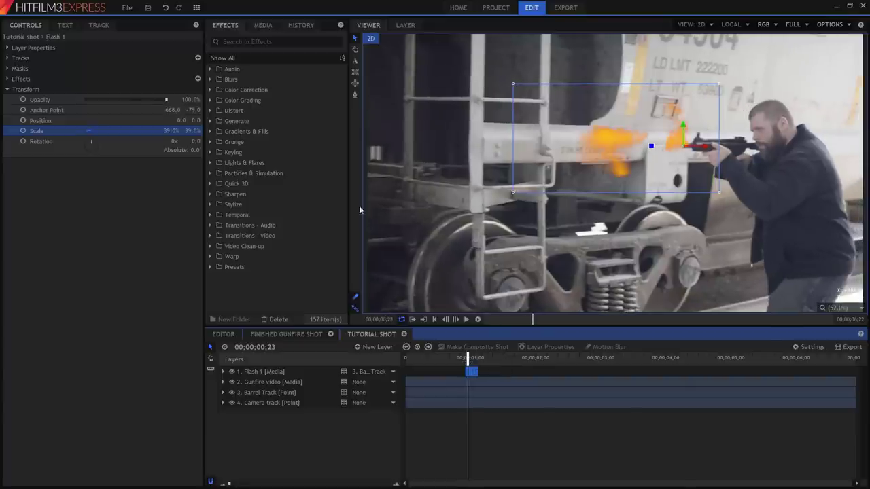
pyautogui.moveTo(195, 109); pyautogui.dragTo(160, 130)
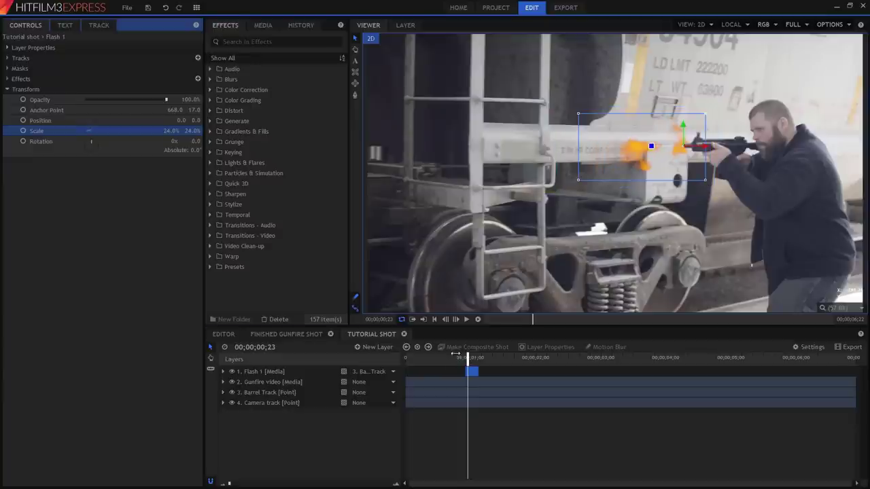
pyautogui.moveTo(468, 357)
pyautogui.mouseDown()
pyautogui.moveTo(457, 356)
pyautogui.moveTo(475, 356)
pyautogui.moveTo(467, 357)
pyautogui.mouseUp()
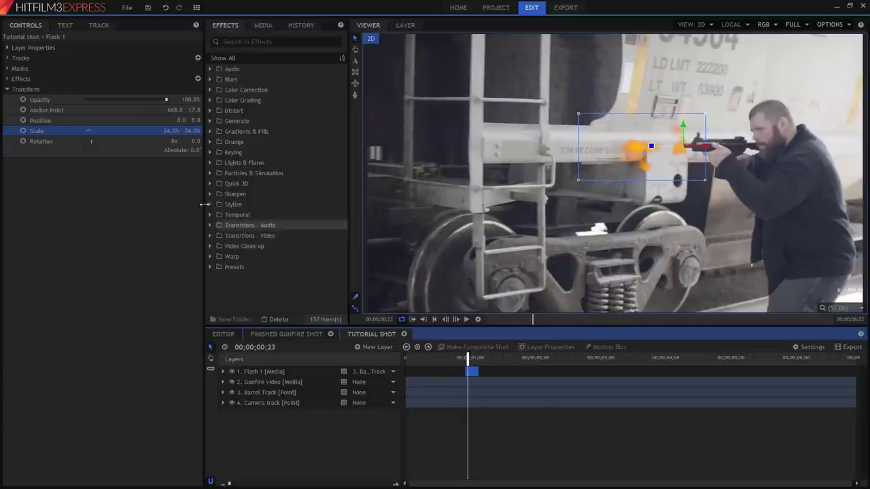
# Set Flash 1's scale to 30%
pyautogui.click(169, 131)
pyautogui.write('30')
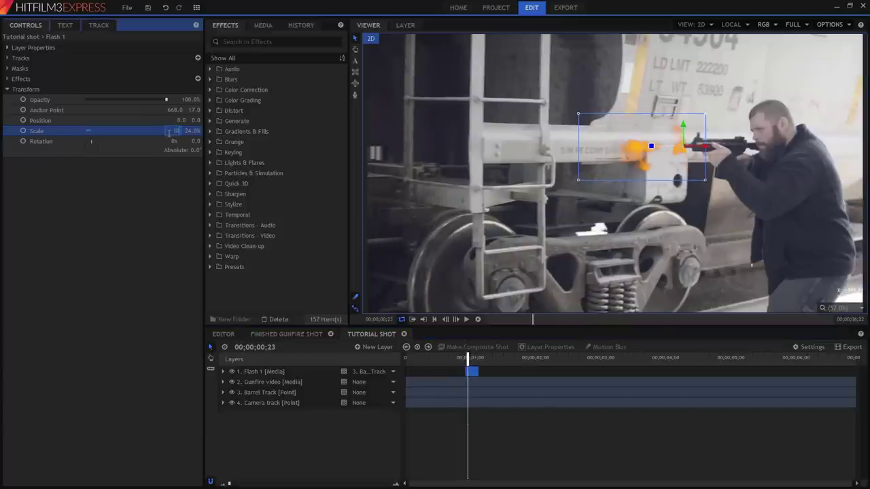
pyautogui.press('Return')
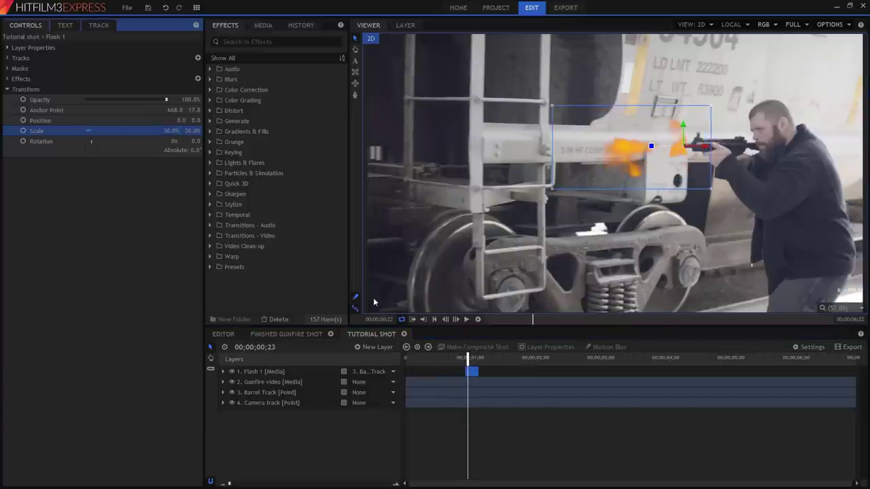
# Nudge Flash 1's timing and switch its blend mode to Add
pyautogui.moveTo(464, 369)
pyautogui.mouseDown()
pyautogui.moveTo(474, 363)
pyautogui.moveTo(451, 366)
pyautogui.moveTo(471, 370)
pyautogui.mouseUp()
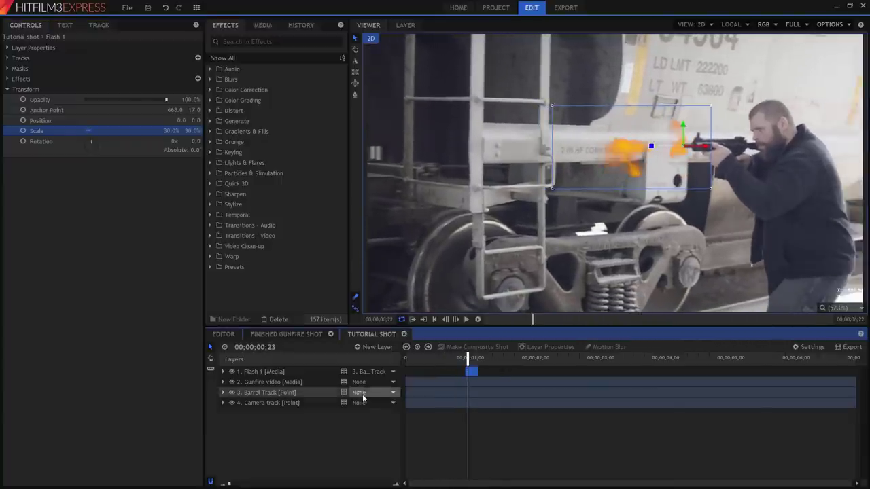
pyautogui.rightClick(311, 372)
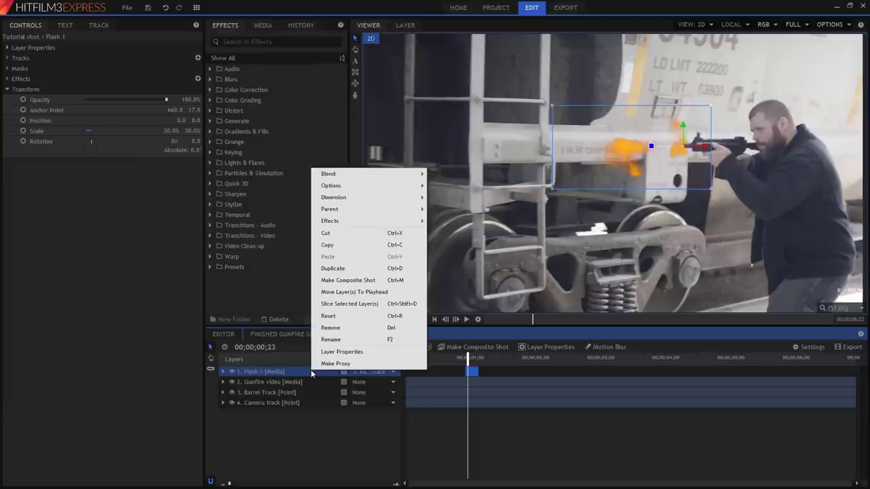
pyautogui.moveTo(396, 173)
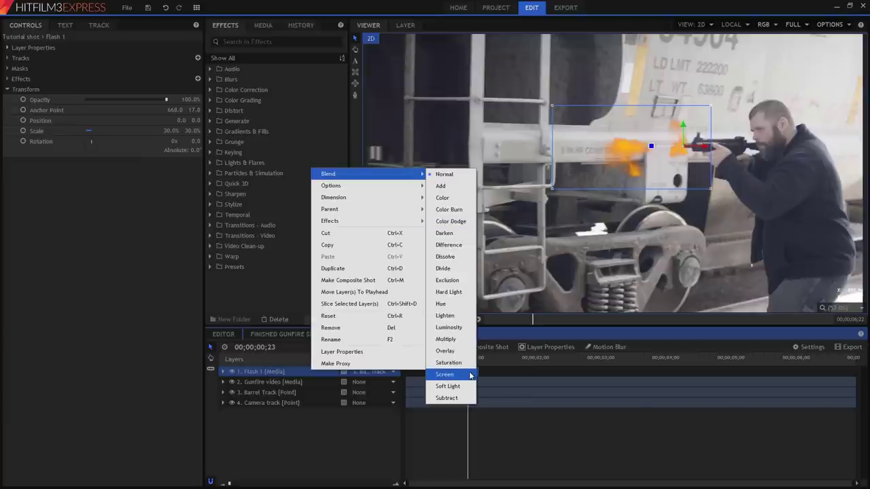
pyautogui.click(458, 190)
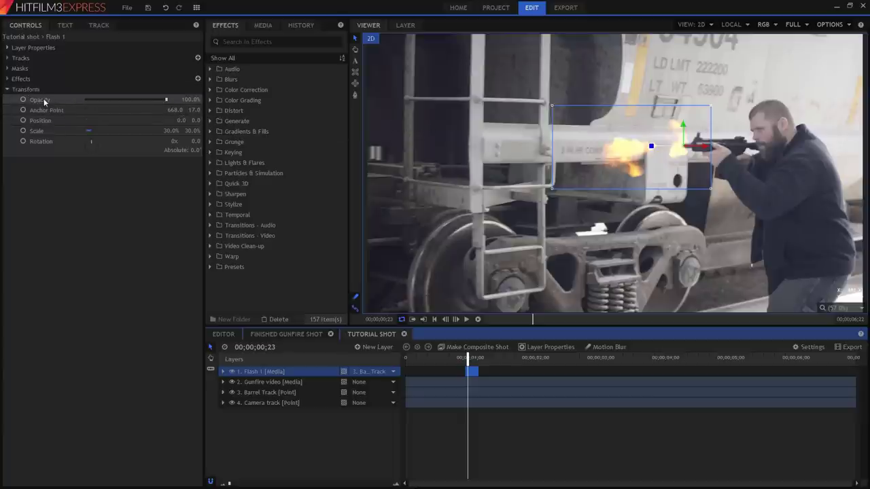
# Lower Flash 1's opacity to 55% and compare neighbouring frames
pyautogui.moveTo(166, 99); pyautogui.dragTo(131, 99)
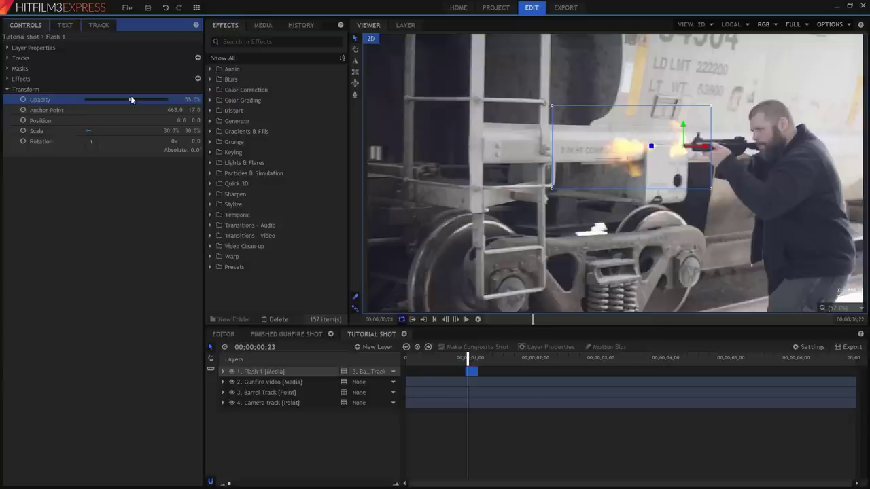
pyautogui.click(465, 358)
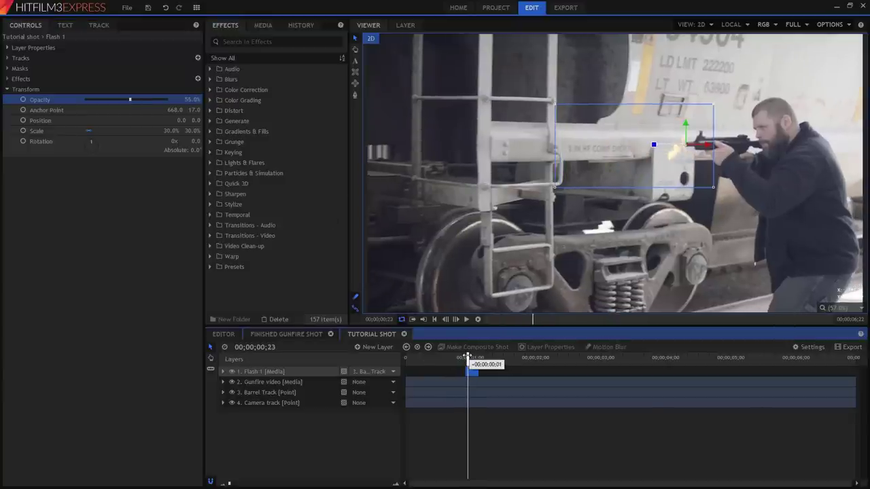
pyautogui.click(468, 358)
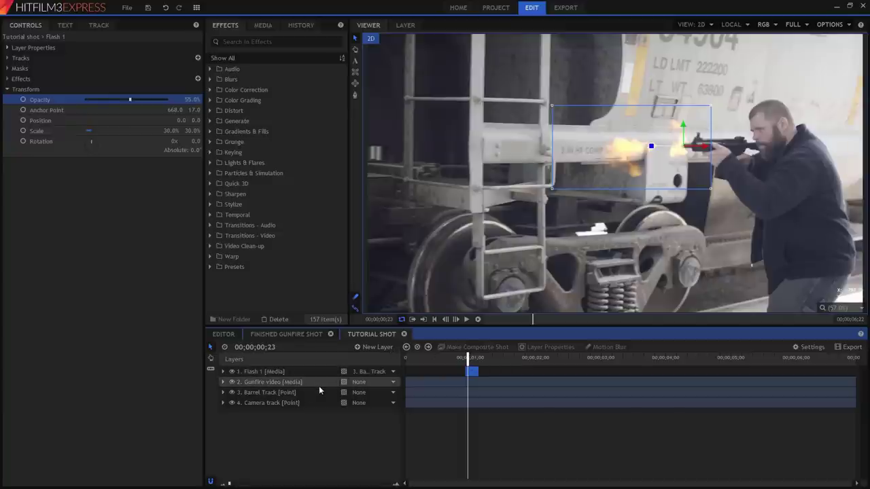
# Duplicate the Flash 1 layer into a second layer beneath it
pyautogui.rightClick(295, 371)
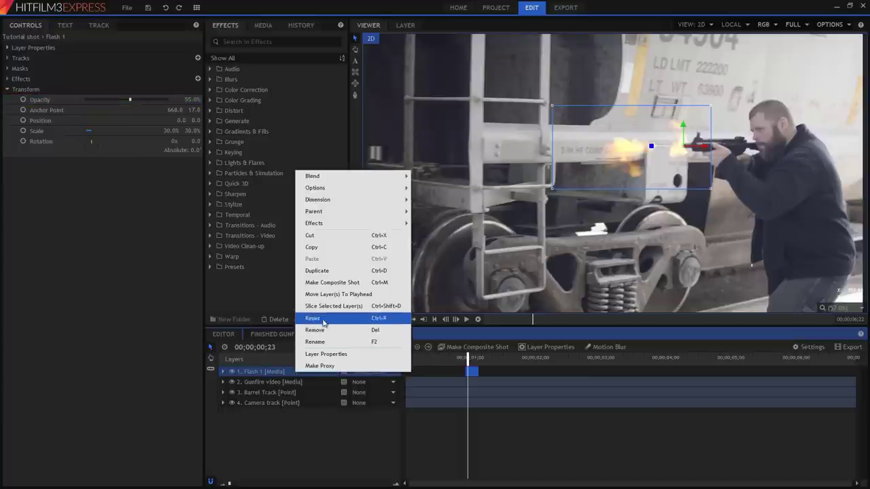
pyautogui.click(343, 272)
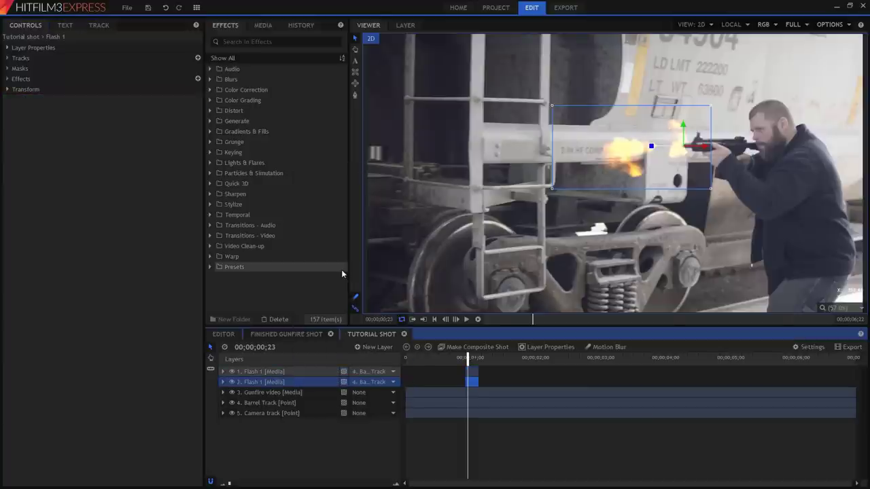
pyautogui.rightClick(300, 385)
# Give the duplicate Flash 1 layer Normal blending and 25% opacity
pyautogui.moveTo(398, 193)
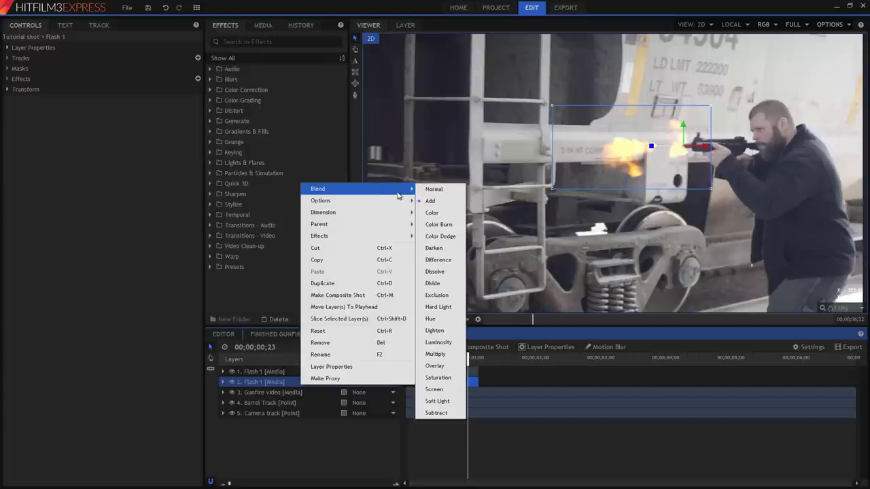
pyautogui.click(429, 189)
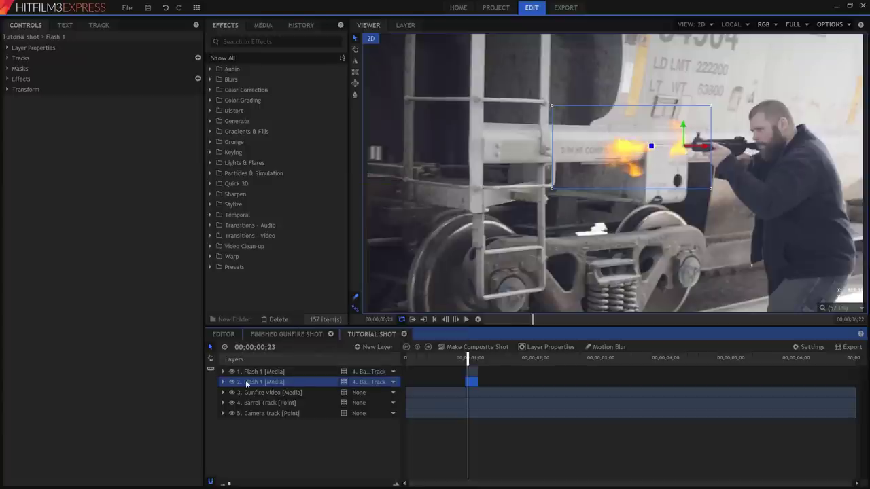
pyautogui.click(8, 89)
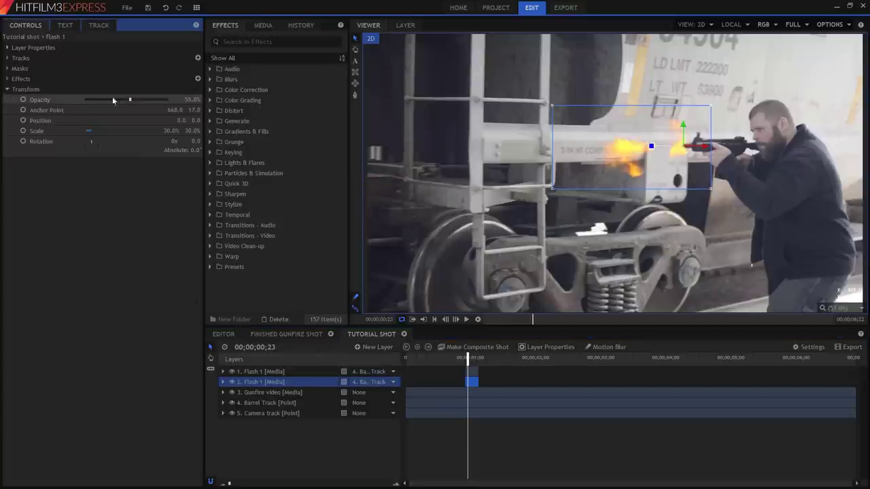
pyautogui.moveTo(131, 101); pyautogui.dragTo(79, 107)
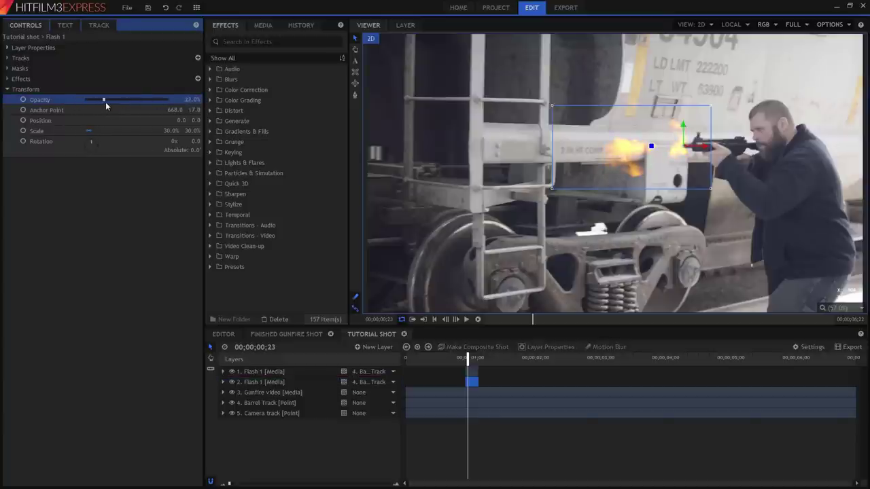
pyautogui.moveTo(103, 106); pyautogui.dragTo(104, 106)
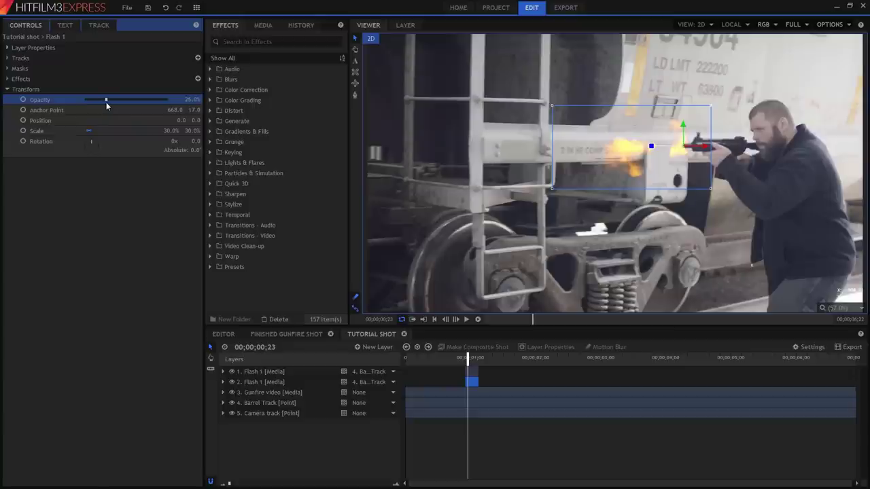
pyautogui.moveTo(106, 105); pyautogui.dragTo(81, 106)
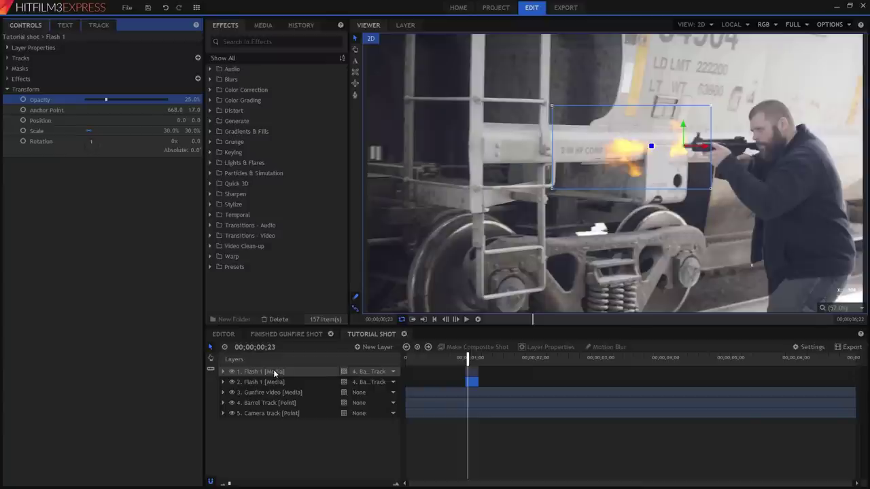
# Drag the Smoke 1 clip from the Smoke stock folder onto the timeline as the top layer
pyautogui.click(269, 26)
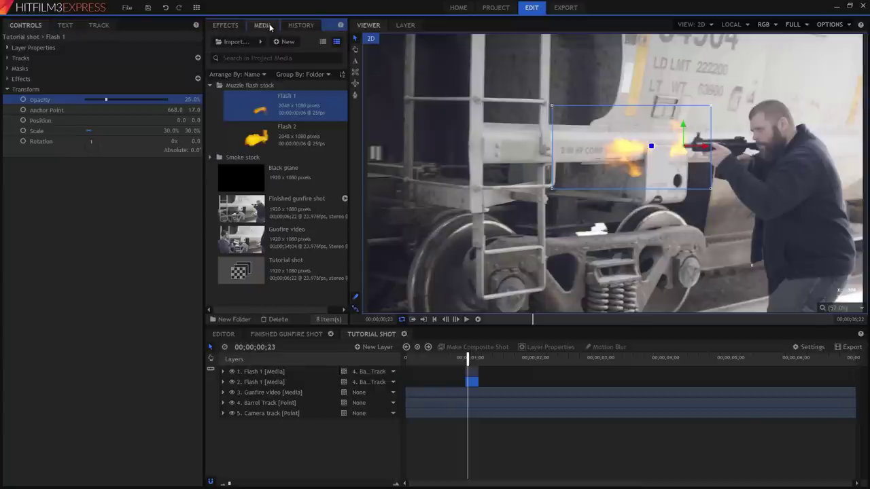
pyautogui.click(209, 157)
pyautogui.click(252, 183)
pyautogui.moveTo(253, 182); pyautogui.dragTo(491, 364)
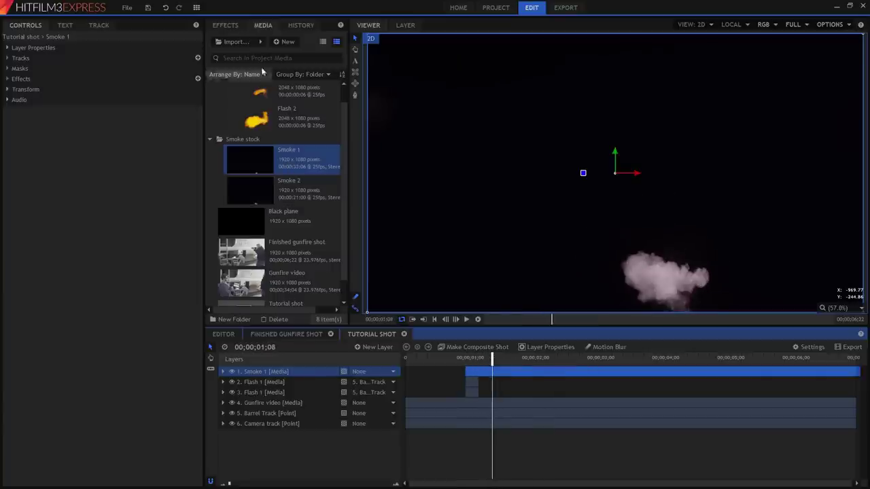
pyautogui.click(224, 25)
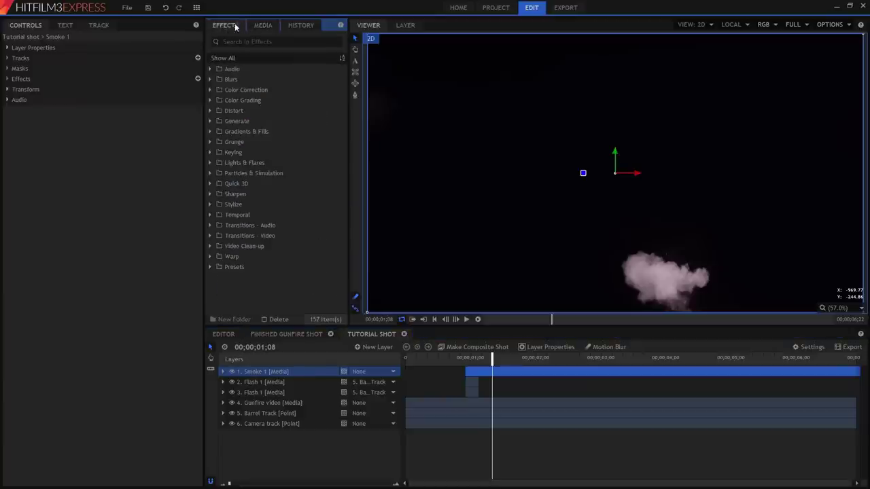
# Apply the Demult effect, found by searching 'dem', to the Smoke 1 layer to remove its black background
pyautogui.click(240, 42)
pyautogui.write('de')
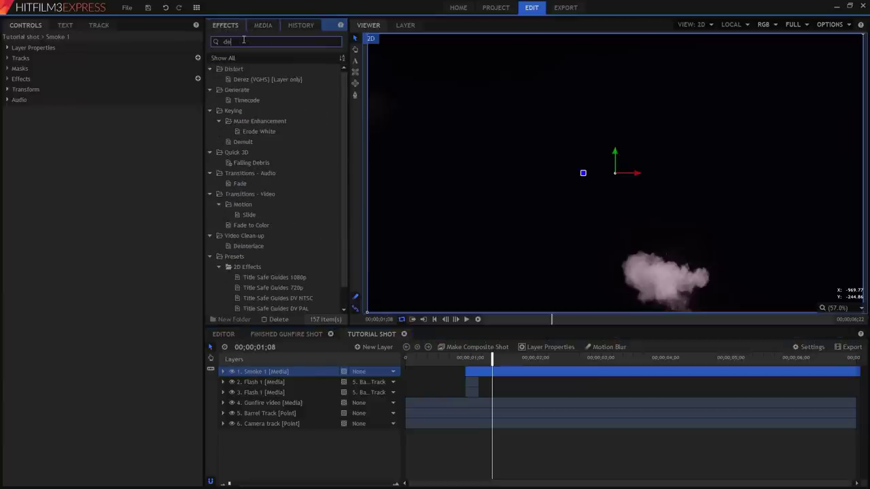
pyautogui.write('m')
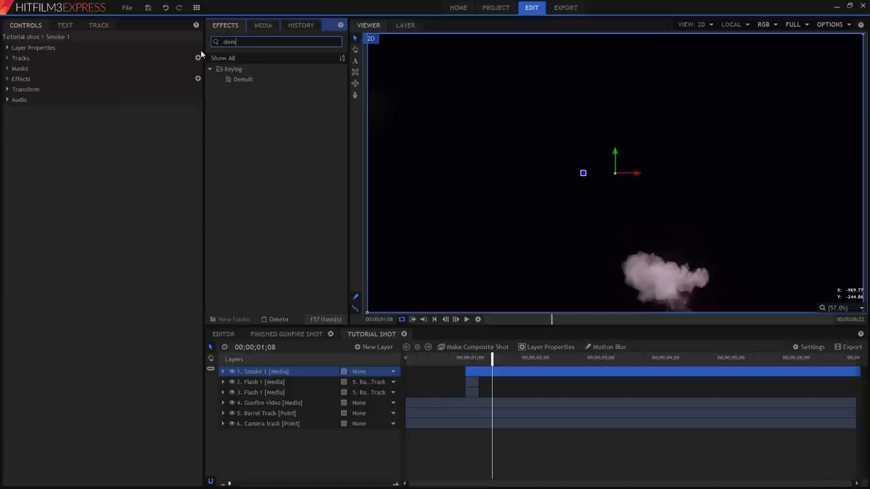
pyautogui.click(258, 81)
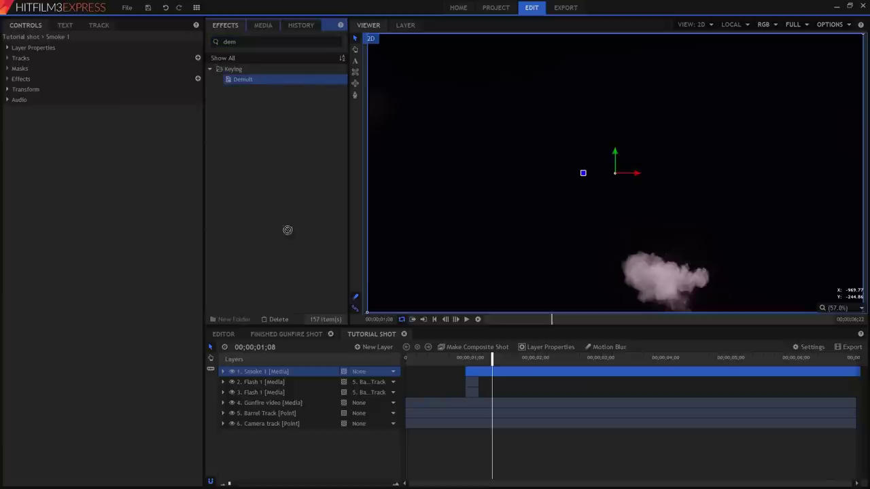
pyautogui.moveTo(314, 380); pyautogui.dragTo(318, 371)
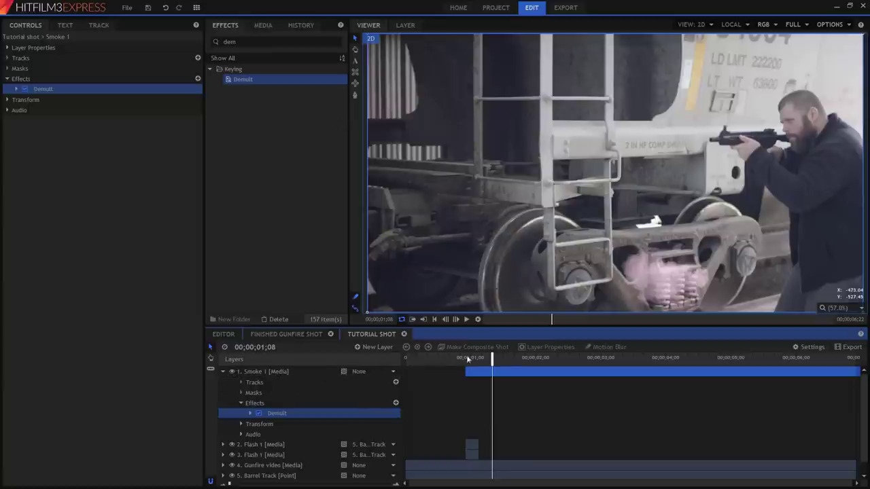
pyautogui.moveTo(495, 365); pyautogui.dragTo(477, 363)
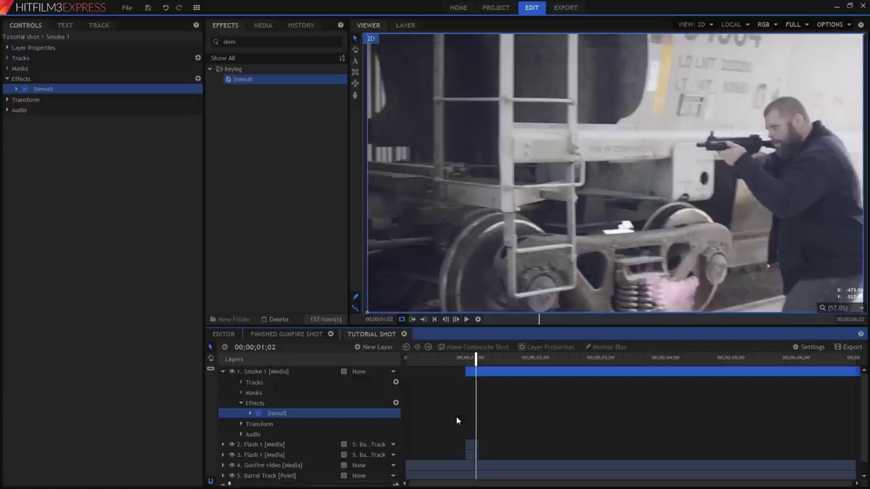
pyautogui.scroll(-1, 299, 424)
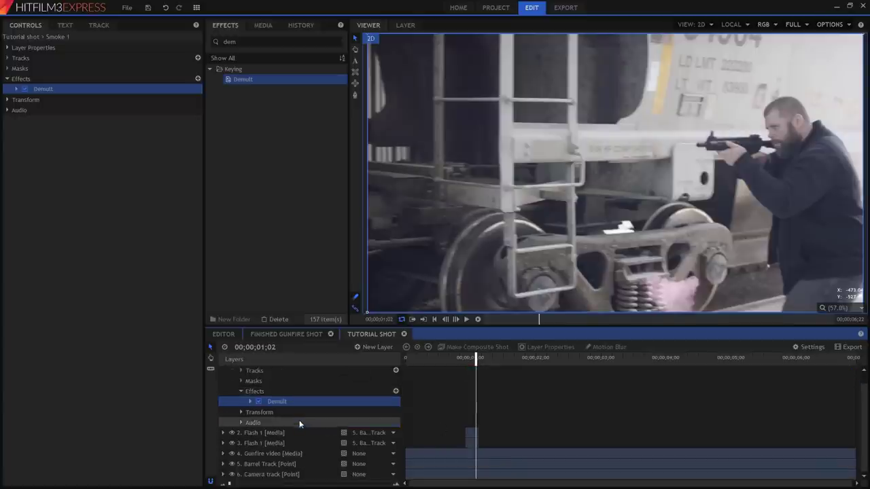
# Parent the Smoke 1 layer to 6. Camera track
pyautogui.click(271, 474)
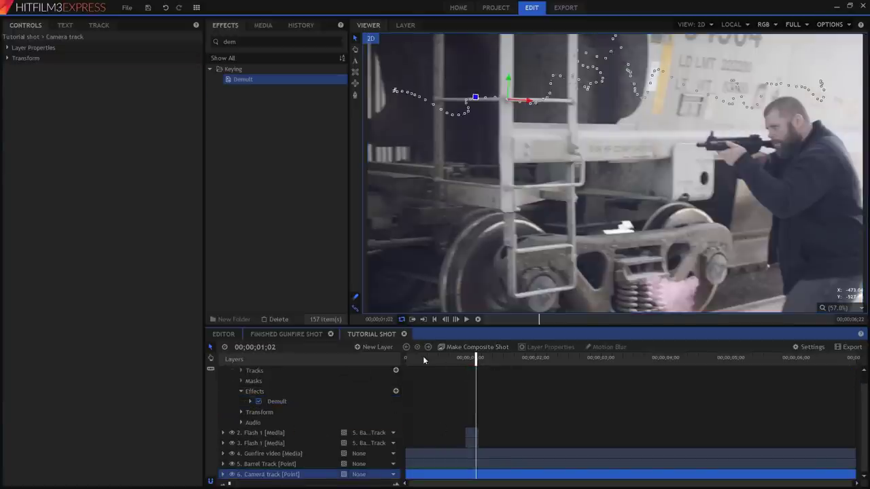
pyautogui.moveTo(422, 356); pyautogui.dragTo(474, 367)
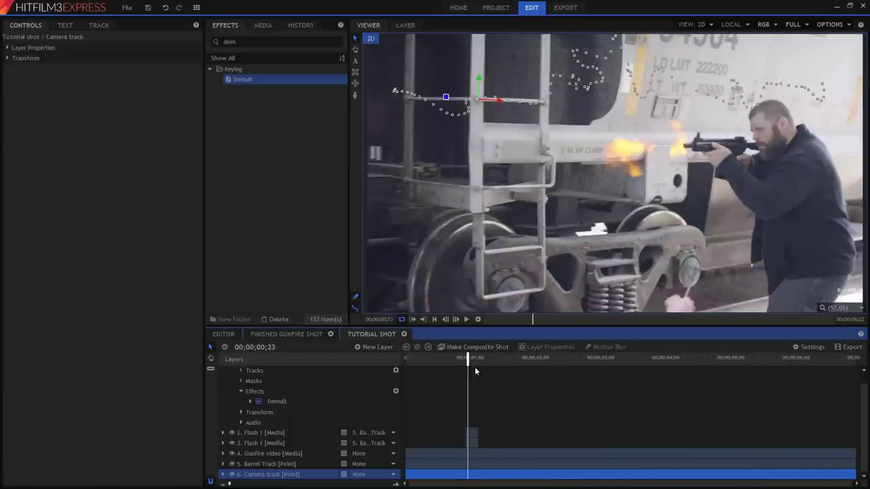
pyautogui.scroll(1, 332, 397)
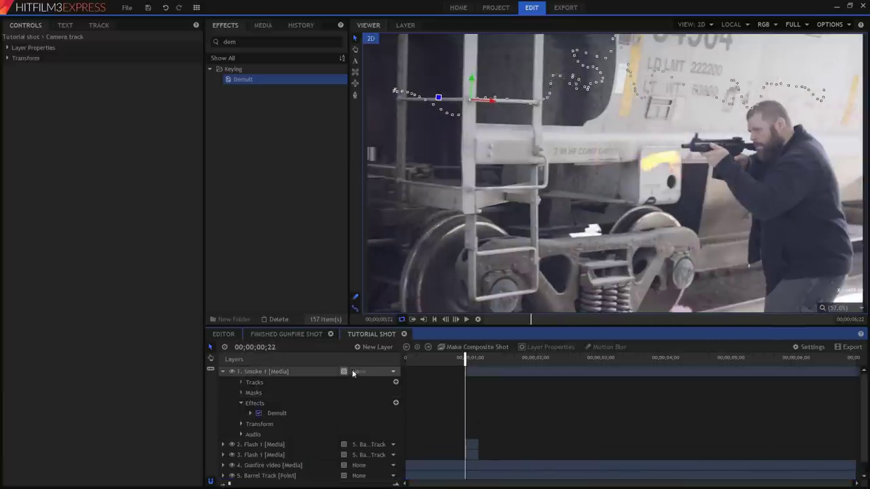
pyautogui.click(367, 371)
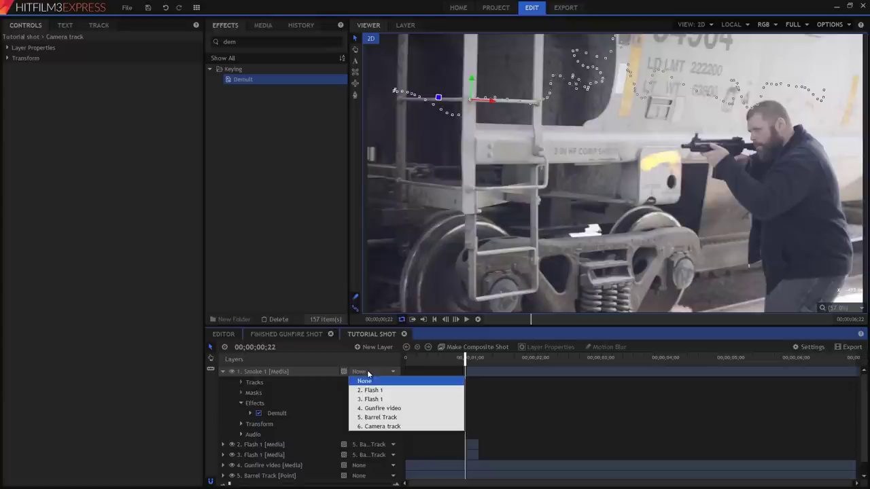
pyautogui.click(378, 425)
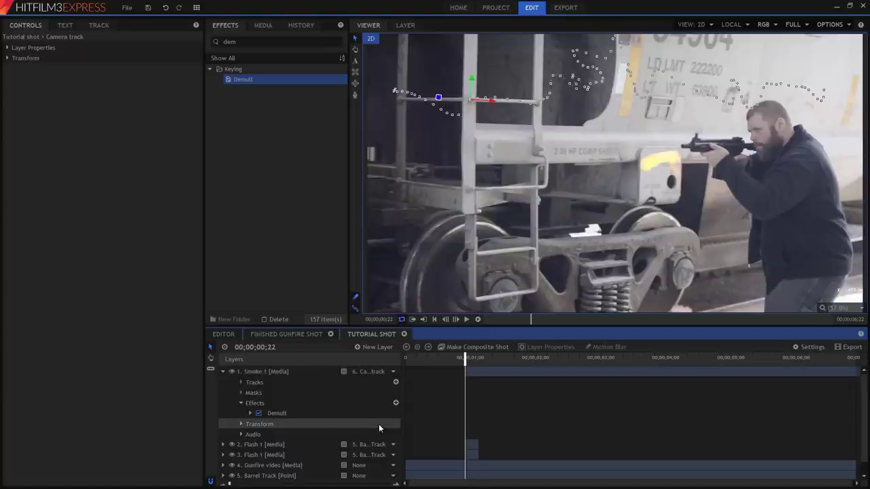
# Scale the smoke down to about 35.5% so it sits at the rifle muzzle
pyautogui.click(7, 58)
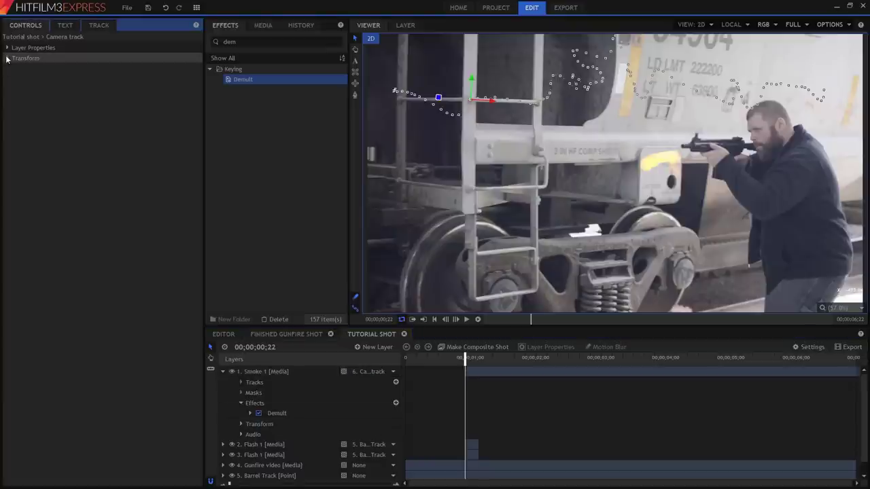
pyautogui.moveTo(163, 90); pyautogui.dragTo(136, 90)
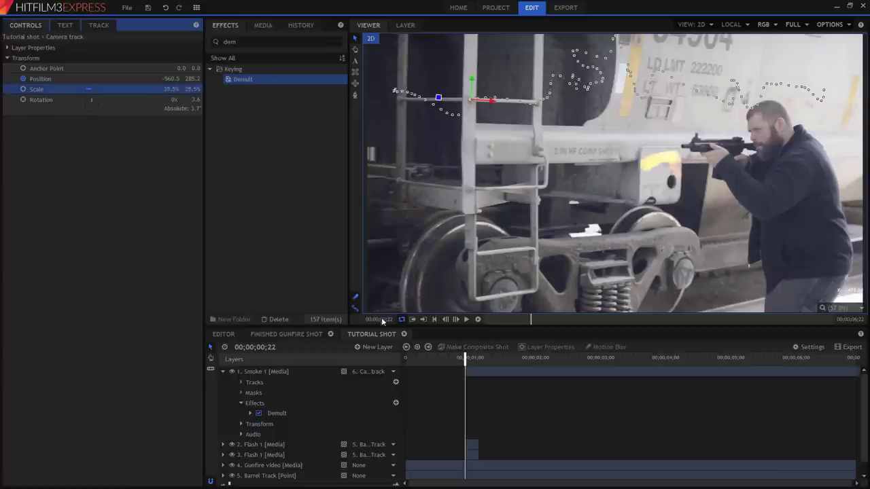
pyautogui.moveTo(465, 358); pyautogui.dragTo(479, 360)
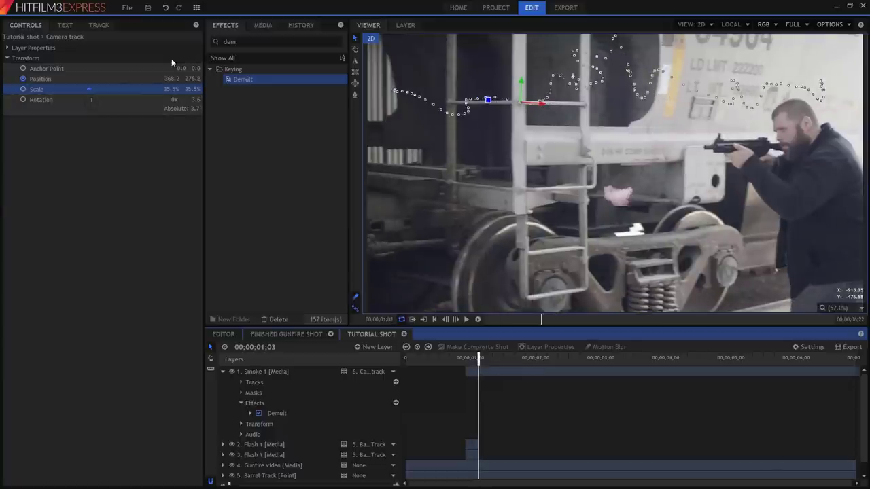
pyautogui.click(265, 371)
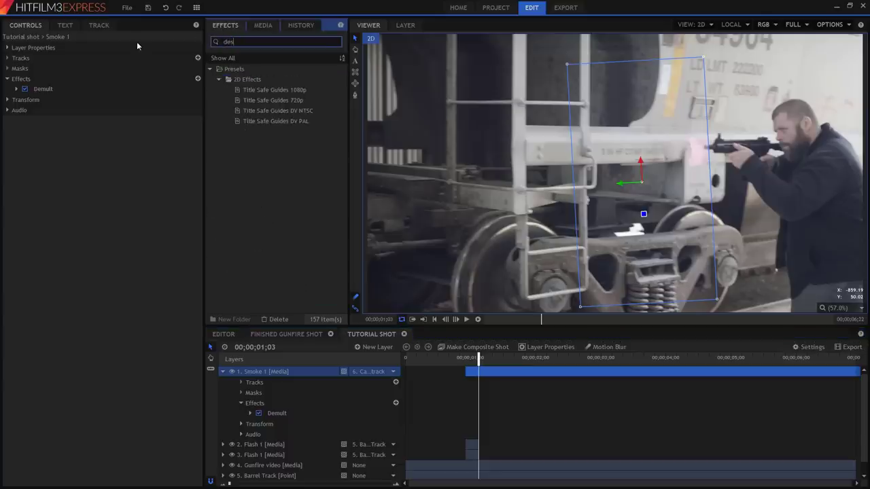
# Add Hue, Saturation & Lightness to Smoke 1 with Master Saturation at -100
pyautogui.press('BackSpace')
pyautogui.write('ue')
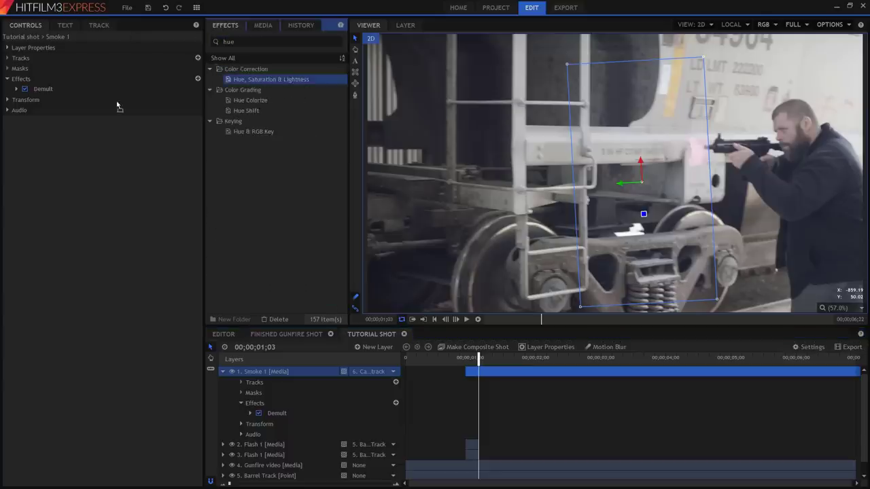
pyautogui.moveTo(55, 116); pyautogui.dragTo(51, 112)
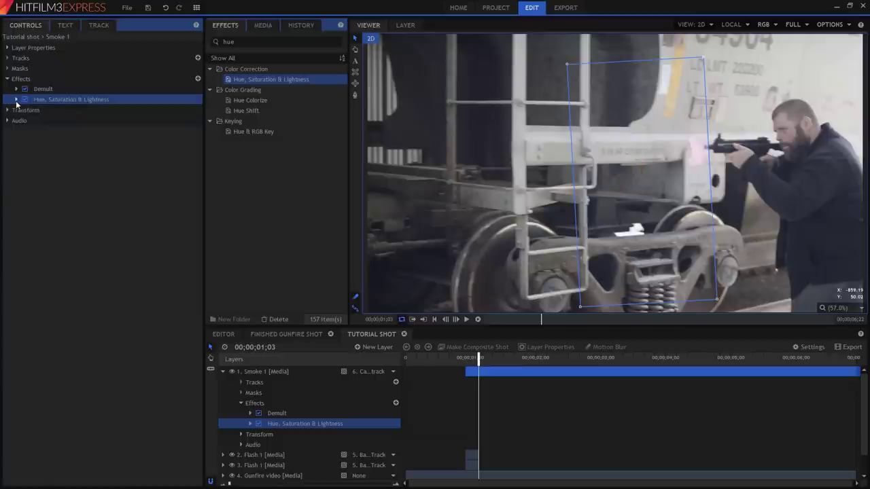
pyautogui.click(16, 99)
pyautogui.click(25, 111)
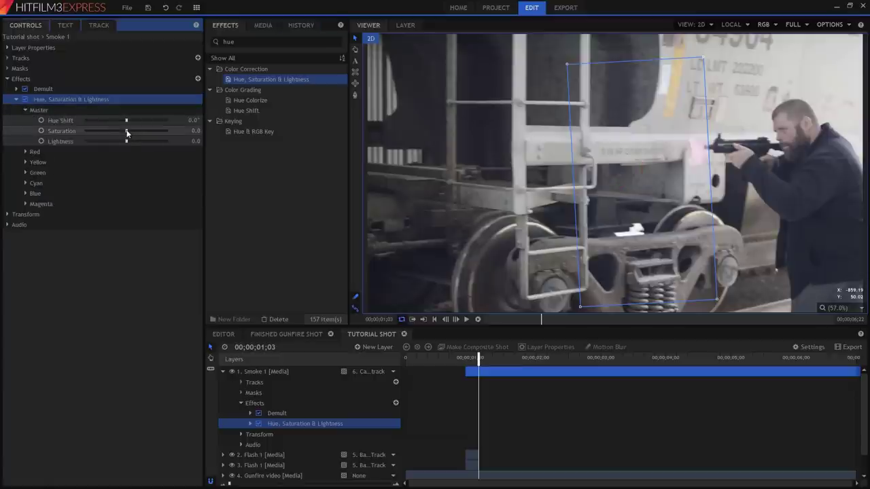
pyautogui.moveTo(127, 133); pyautogui.dragTo(86, 132)
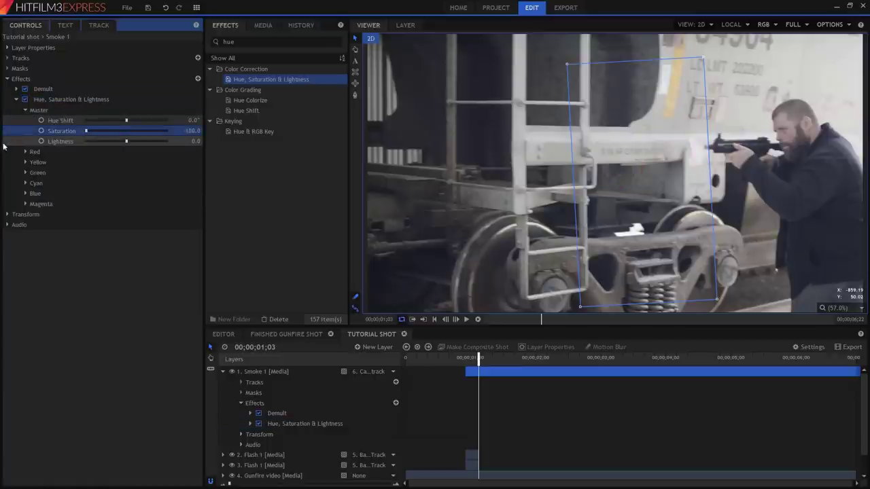
# Add a 5 px Blur to Smoke 1 with Clamp to Edge turned off
pyautogui.doubleClick(260, 44)
pyautogui.write('blur')
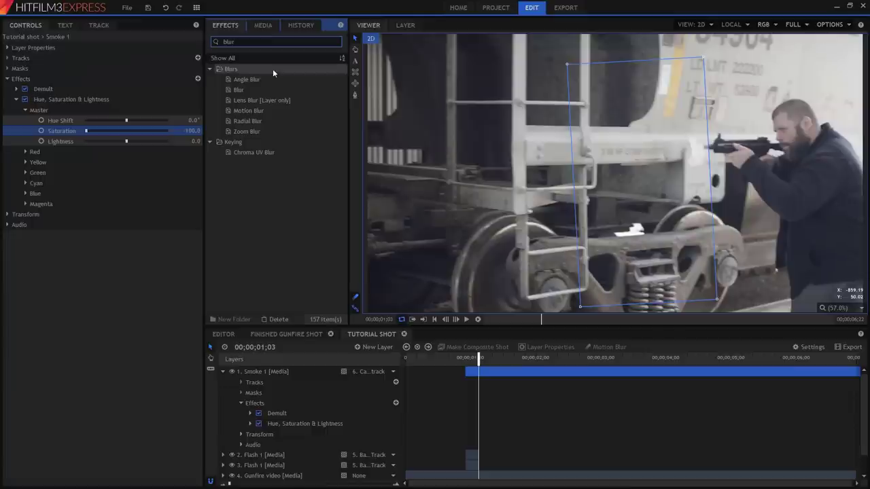
pyautogui.moveTo(255, 88); pyautogui.dragTo(33, 200)
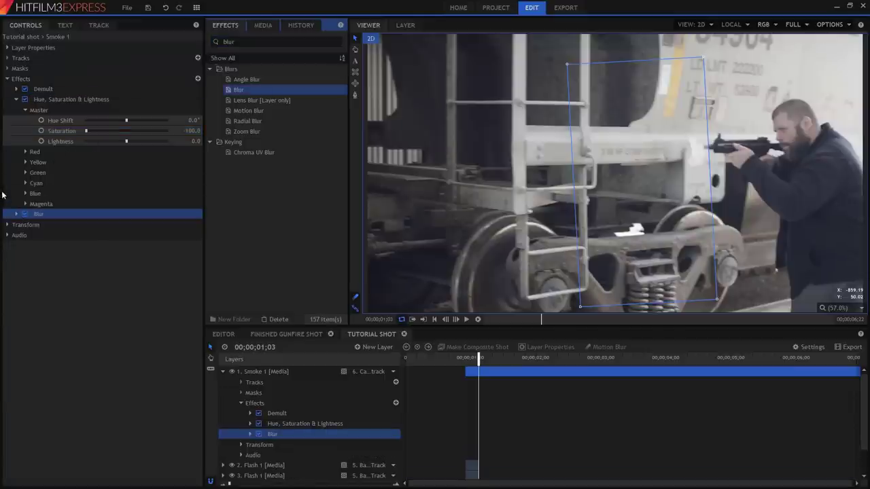
pyautogui.click(16, 214)
pyautogui.click(197, 257)
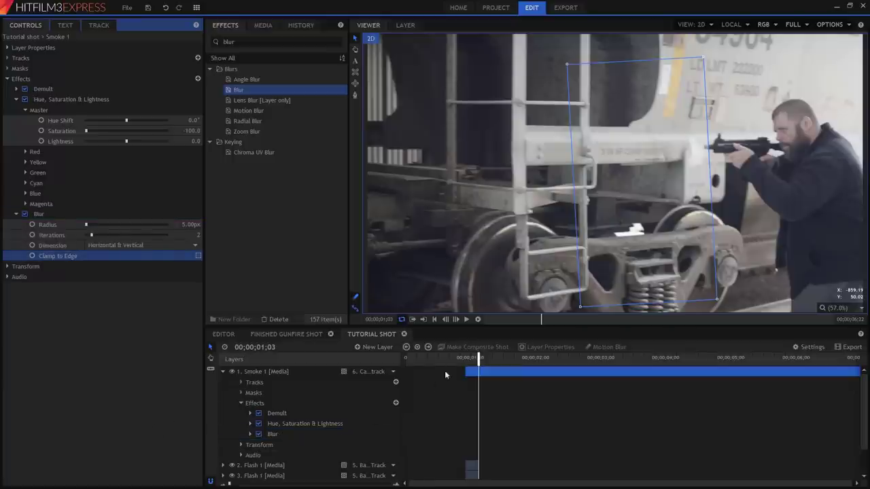
pyautogui.moveTo(463, 357)
pyautogui.mouseDown()
pyautogui.moveTo(540, 367)
pyautogui.moveTo(470, 365)
pyautogui.mouseUp()
# Nudge the Smoke 1 position at the muzzle and preview the surrounding frames
pyautogui.click(314, 371)
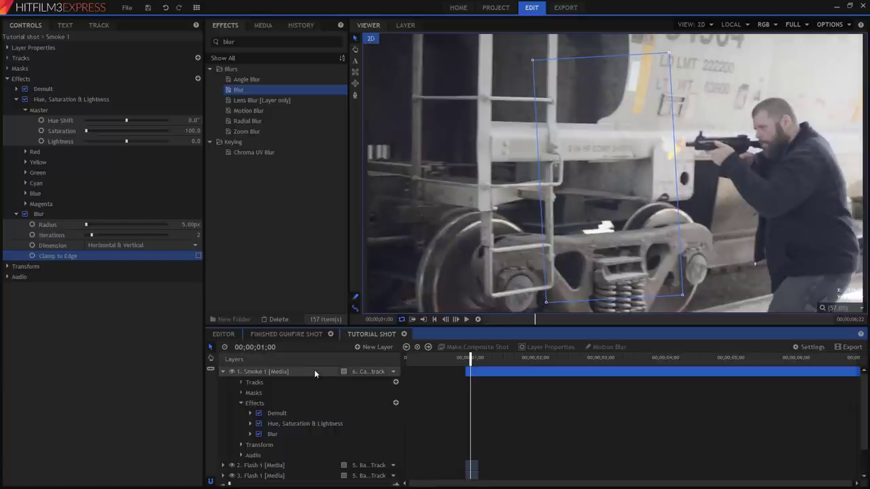
pyautogui.moveTo(608, 178); pyautogui.dragTo(604, 176)
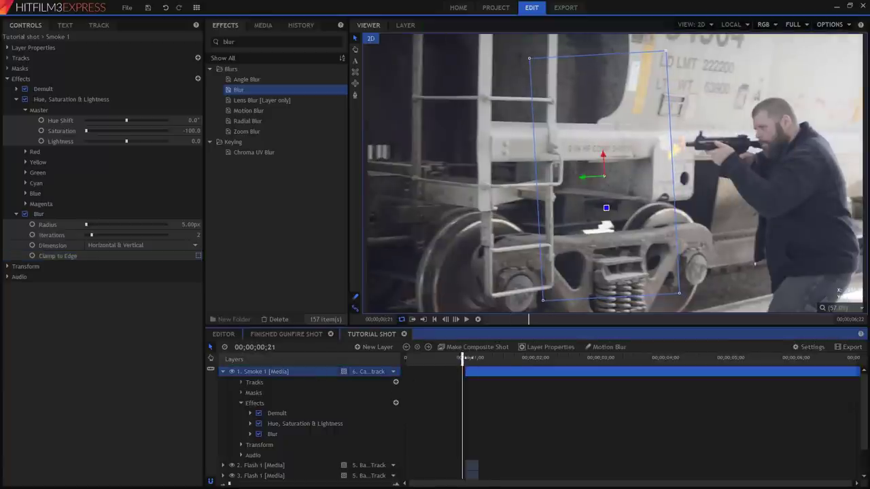
pyautogui.moveTo(469, 356); pyautogui.dragTo(524, 358)
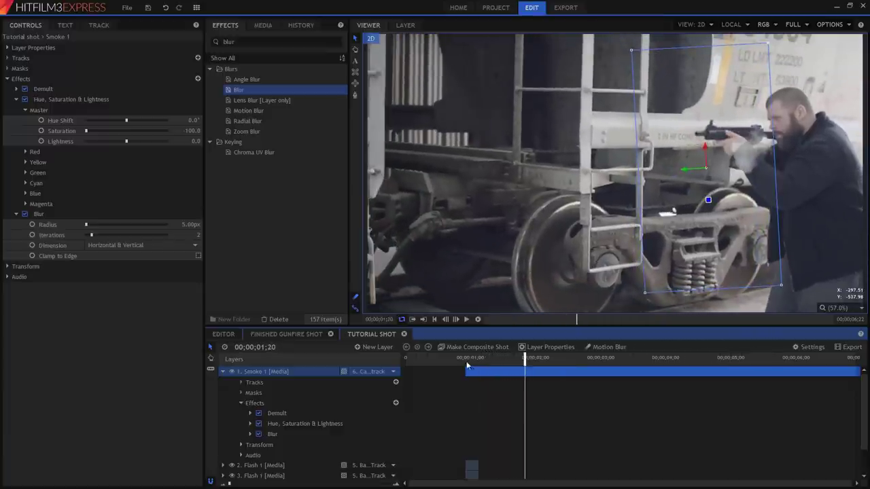
pyautogui.moveTo(467, 358)
pyautogui.mouseDown()
pyautogui.moveTo(484, 358)
pyautogui.moveTo(471, 365)
pyautogui.mouseUp()
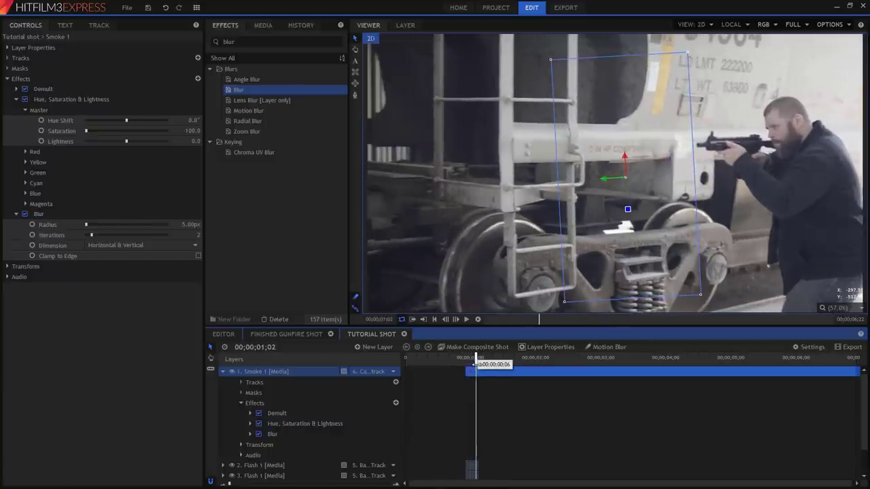
pyautogui.moveTo(474, 365); pyautogui.dragTo(528, 365)
pyautogui.click(474, 364)
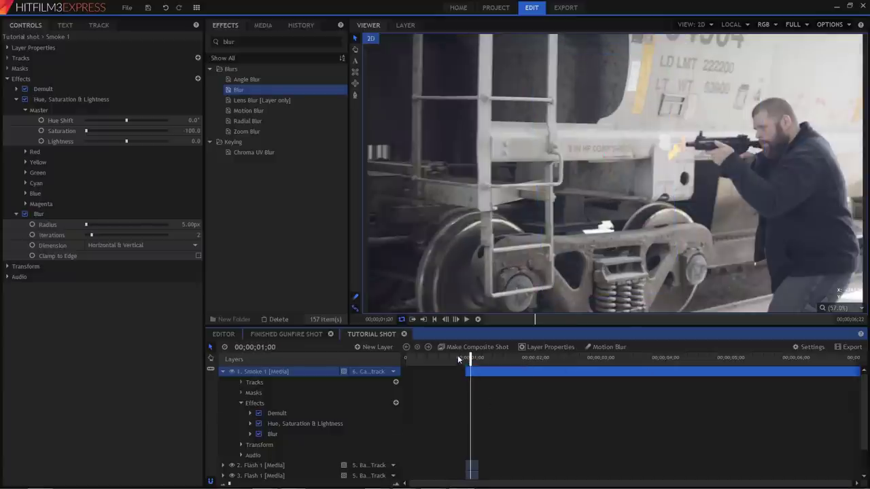
pyautogui.press('Left')
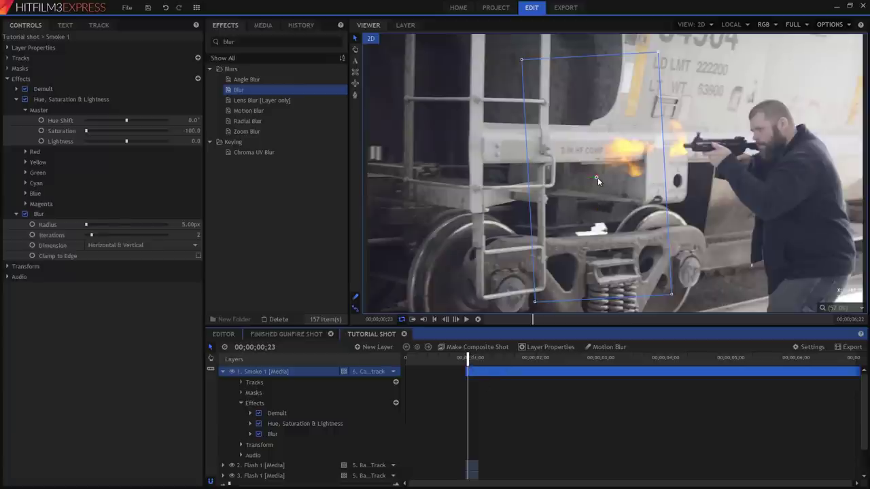
pyautogui.moveTo(597, 178); pyautogui.dragTo(604, 181)
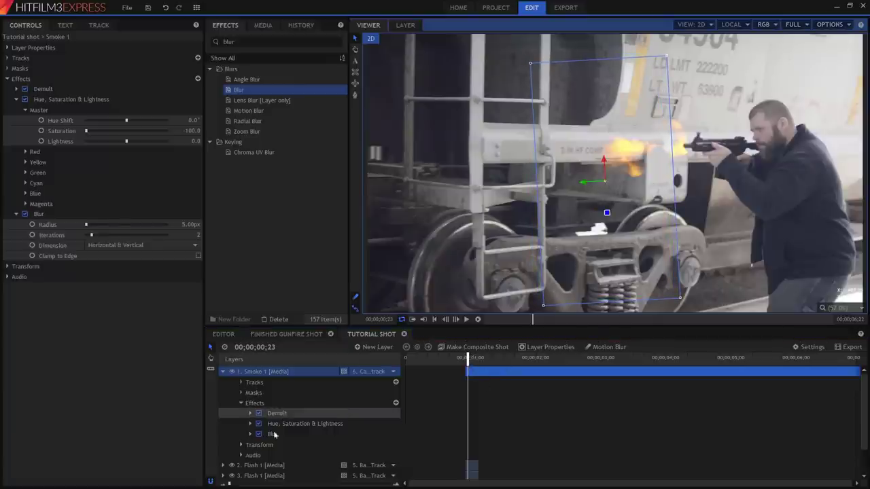
pyautogui.moveTo(468, 358); pyautogui.dragTo(659, 358)
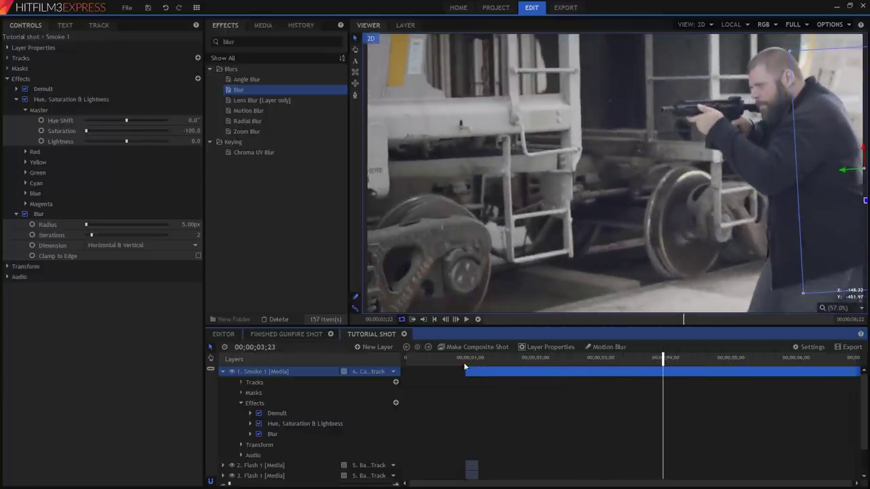
# Keyframe Smoke 1's opacity to fade from 100% at 01;12 to 0% at 01;22
pyautogui.moveTo(462, 358); pyautogui.dragTo(506, 358)
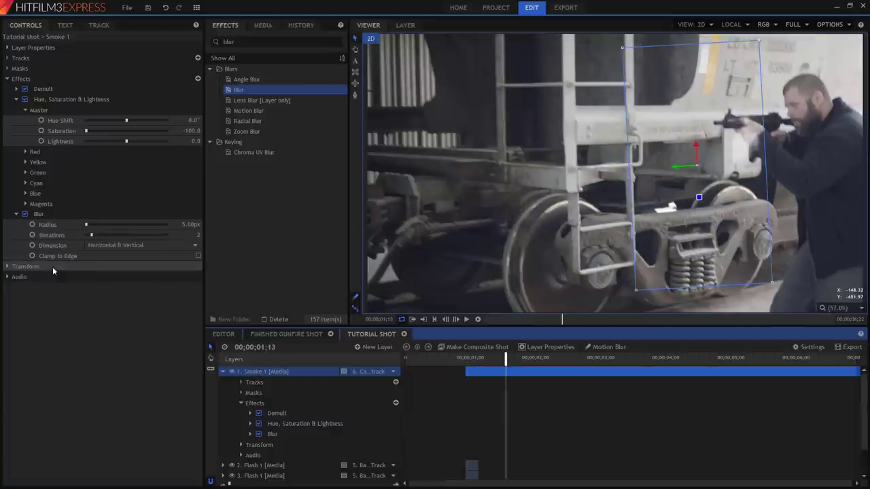
pyautogui.click(7, 267)
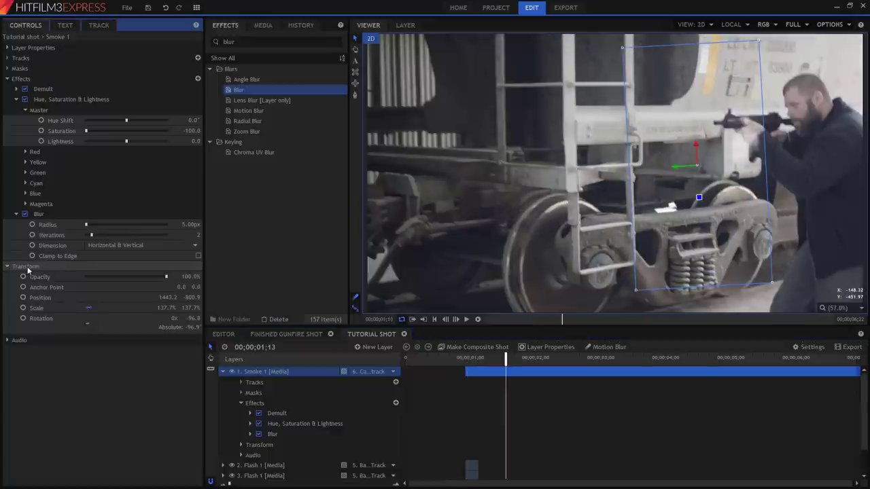
pyautogui.moveTo(166, 278); pyautogui.dragTo(108, 278)
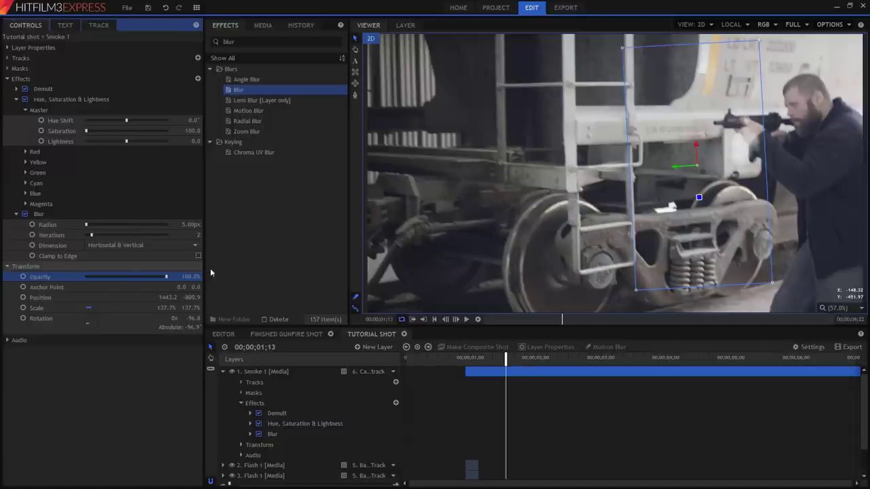
pyautogui.hotkey('ctrl', 'z')
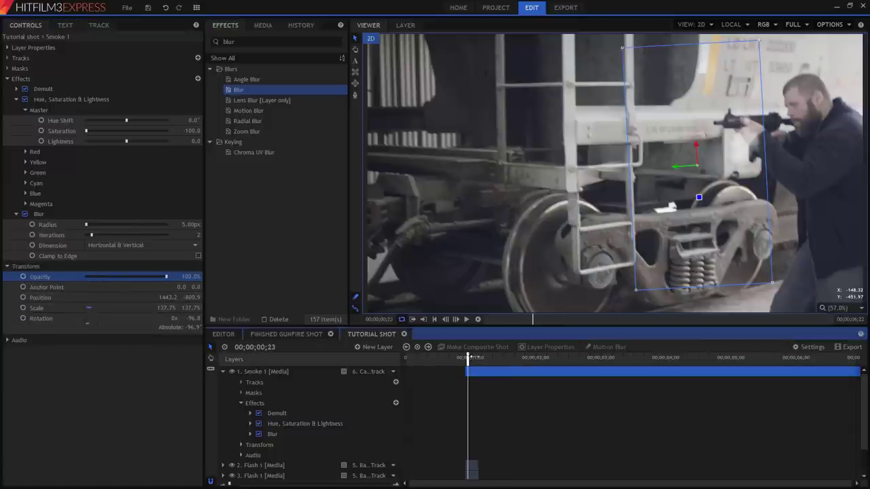
pyautogui.moveTo(470, 358); pyautogui.dragTo(503, 358)
pyautogui.click(23, 278)
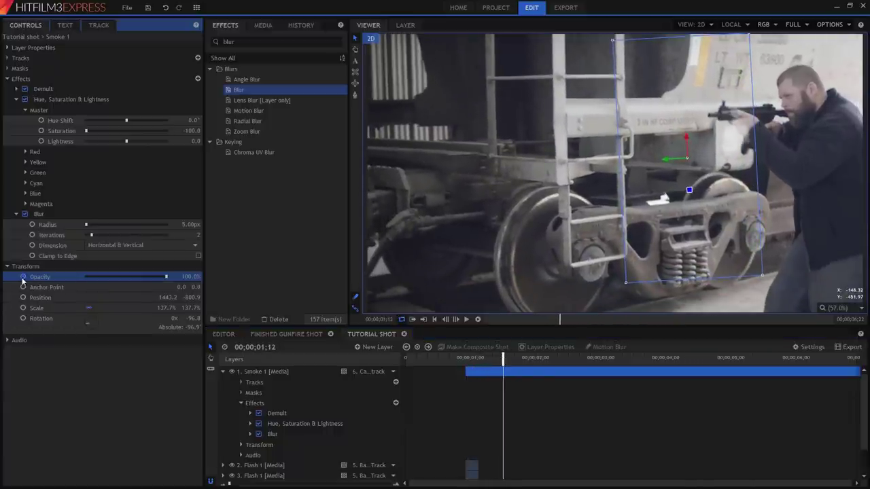
pyautogui.click(23, 278)
pyautogui.hotkey('shift', 'Right')
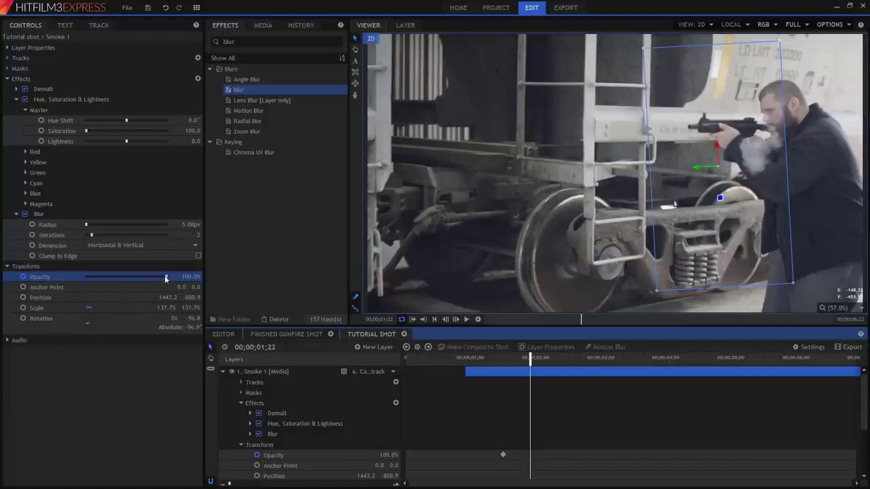
pyautogui.moveTo(165, 279); pyautogui.dragTo(2, 311)
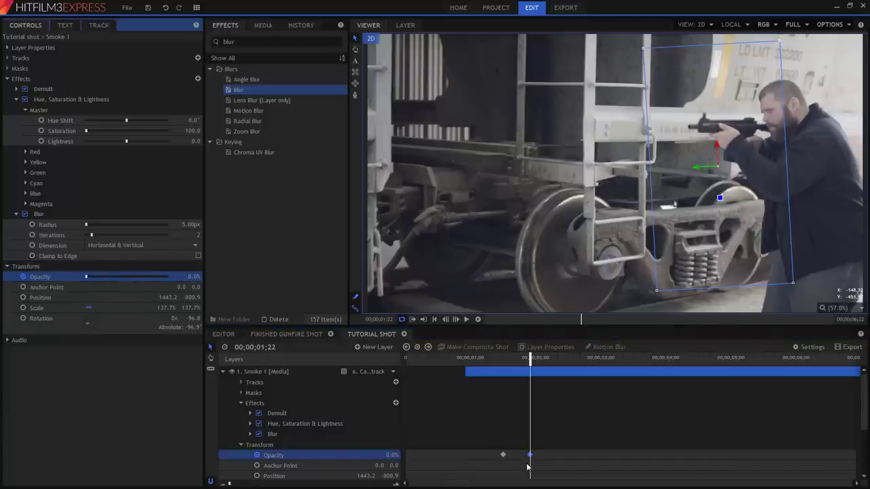
pyautogui.moveTo(481, 359); pyautogui.dragTo(571, 364)
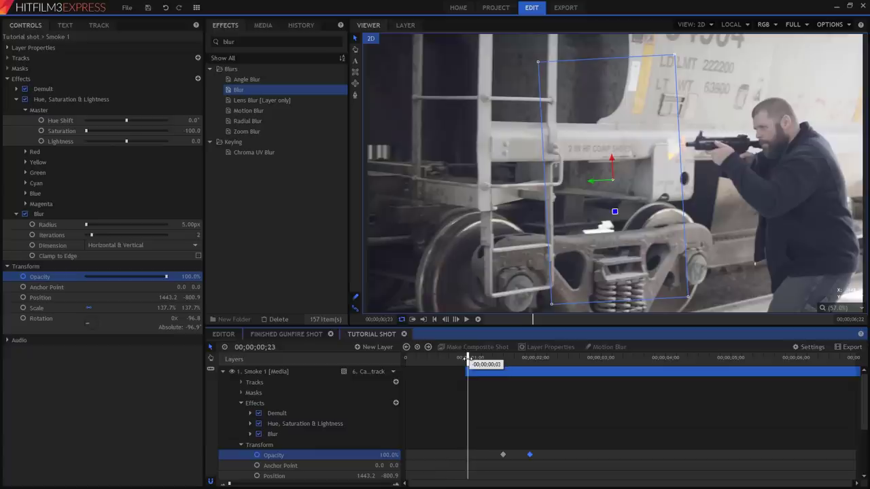
# Collapse and deselect Smoke 1, then add a black 1920×1080 plane layer, New Plane 2
pyautogui.click(223, 372)
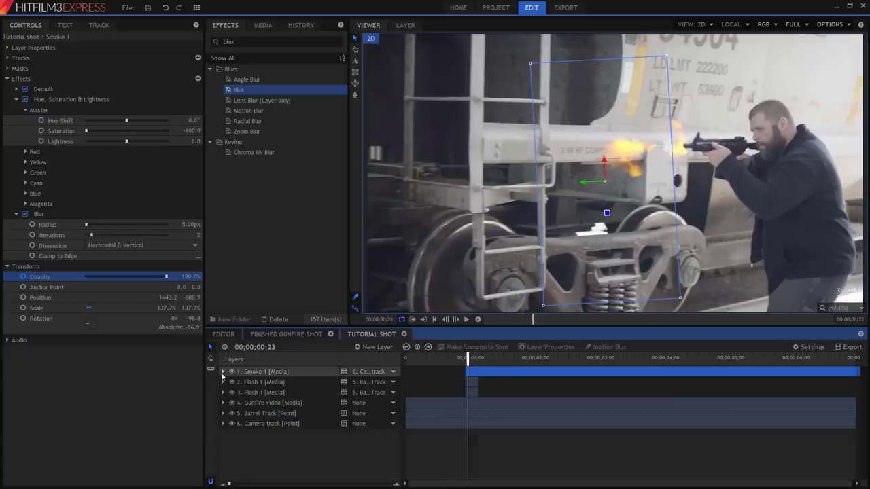
pyautogui.press('Left')
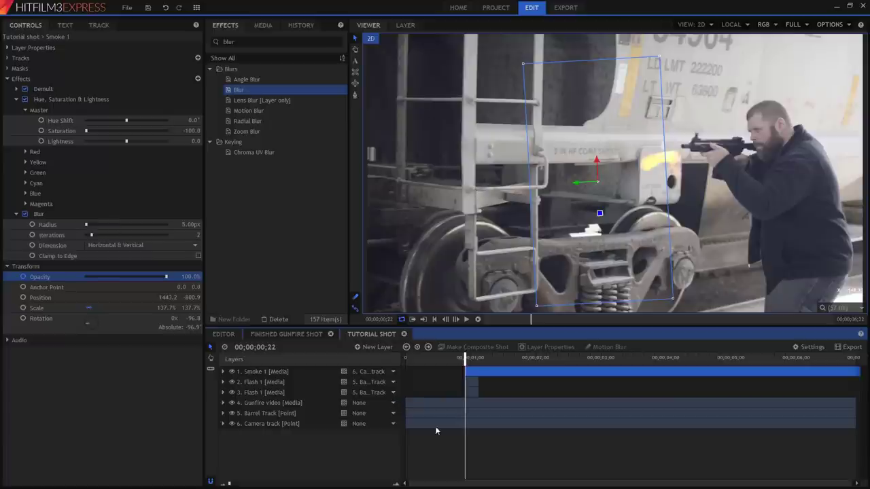
pyautogui.click(465, 463)
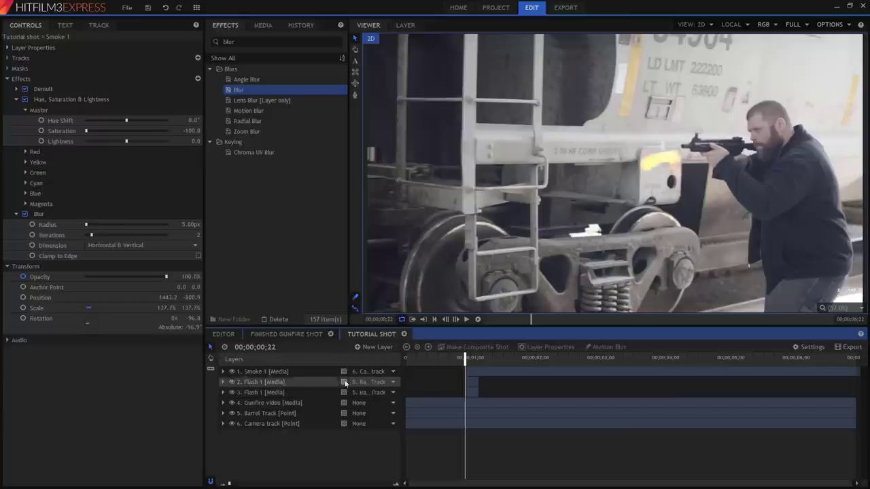
pyautogui.click(390, 347)
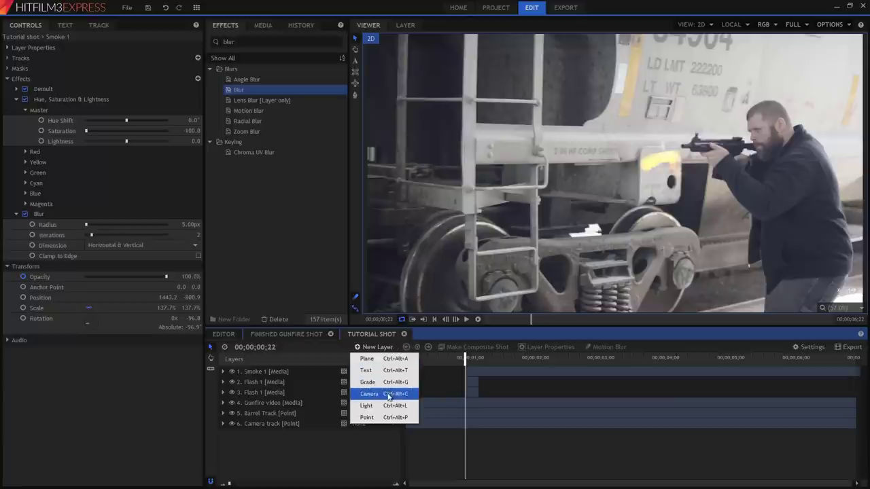
pyautogui.click(394, 359)
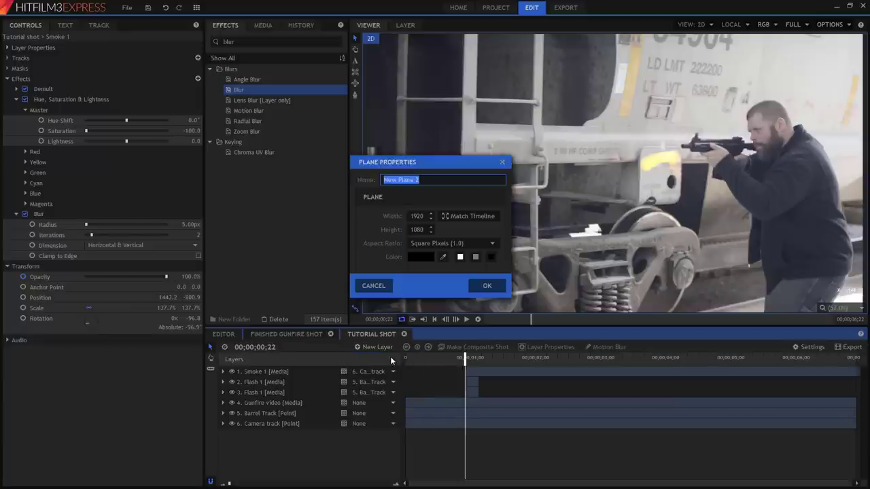
pyautogui.click(484, 286)
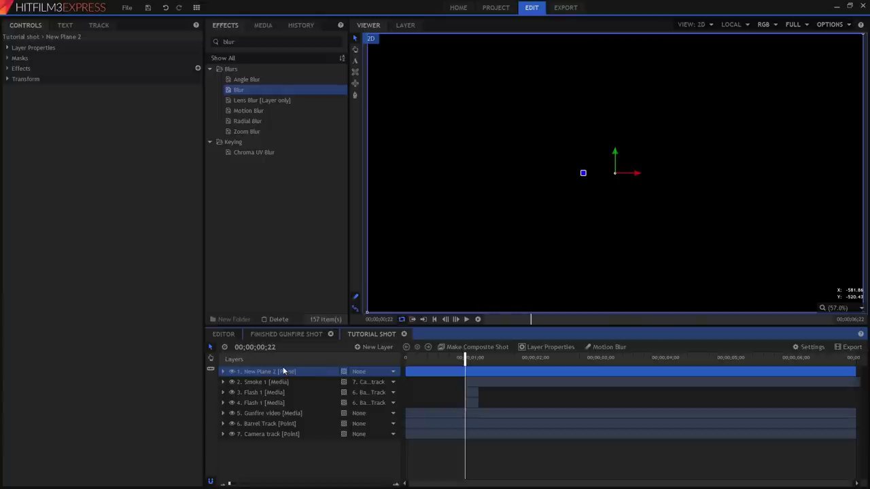
# Apply Radial Gradient to New Plane 2, set Smooth to 1.00, and expand both radius groups
pyautogui.doubleClick(249, 42)
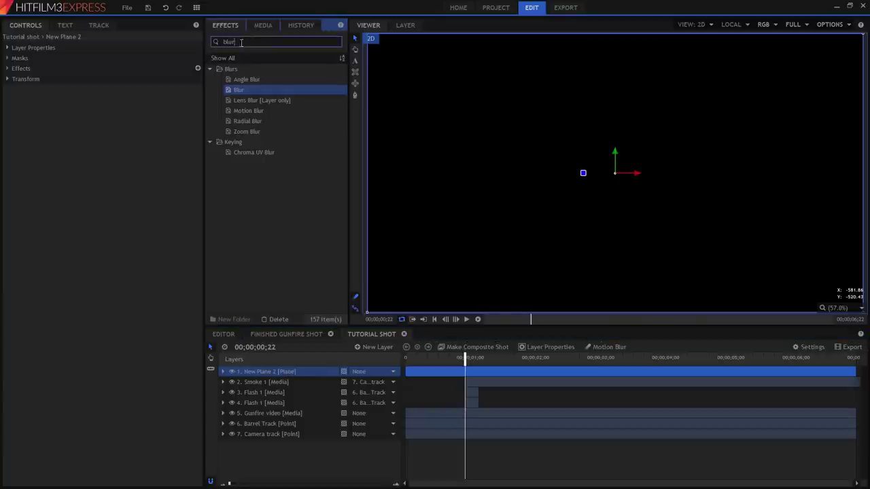
pyautogui.write('radia')
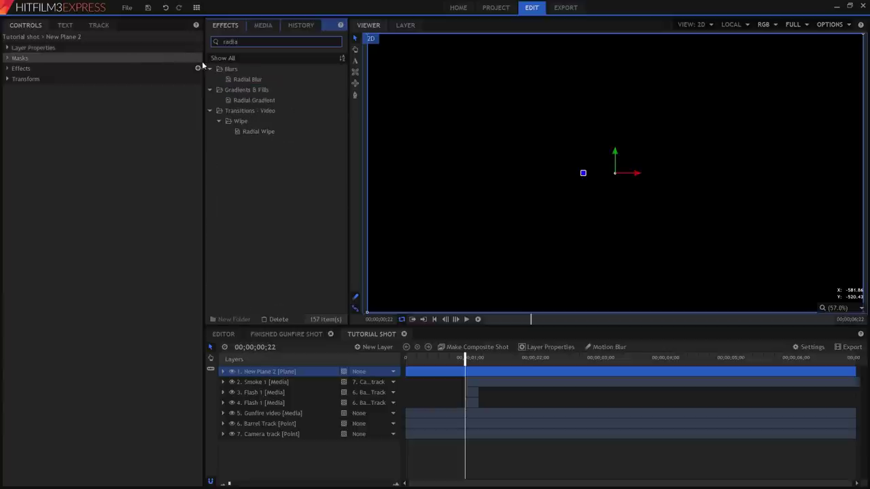
pyautogui.moveTo(266, 100); pyautogui.dragTo(282, 372)
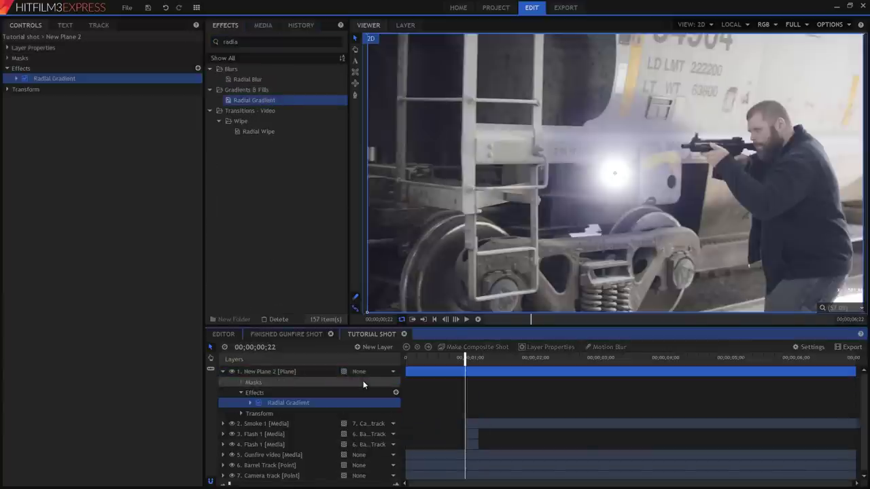
pyautogui.click(17, 78)
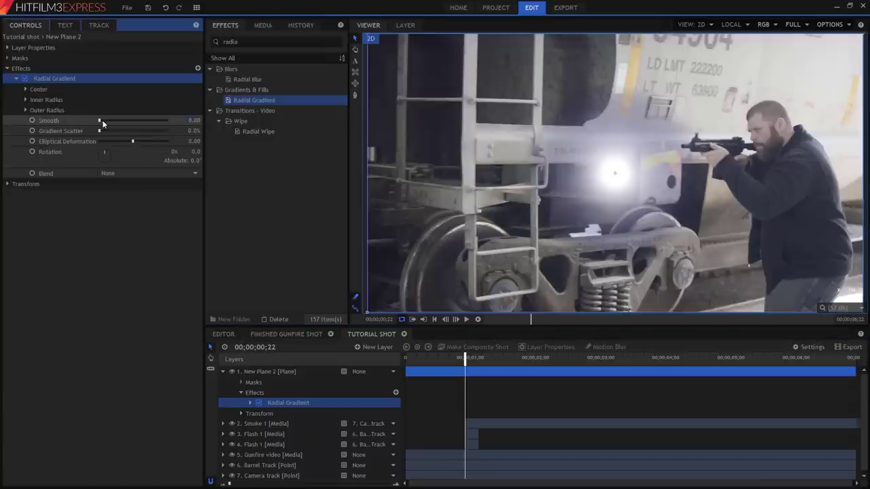
pyautogui.moveTo(102, 120); pyautogui.dragTo(217, 124)
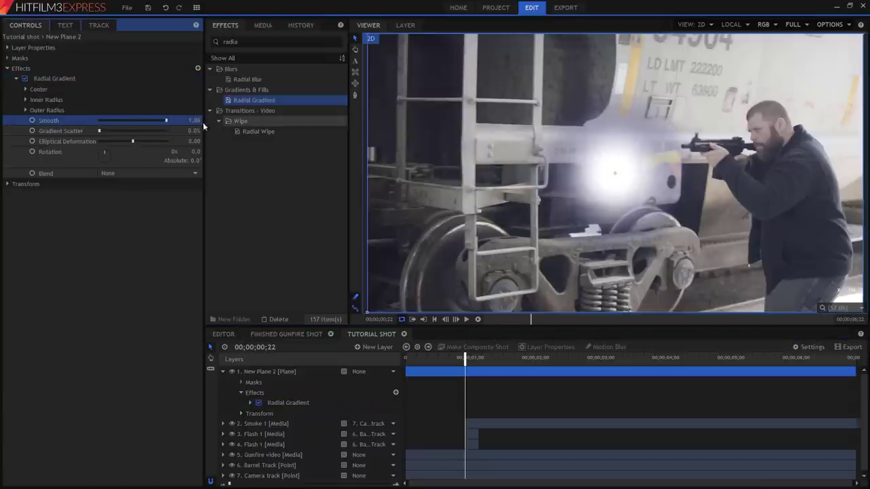
pyautogui.click(25, 99)
pyautogui.click(24, 141)
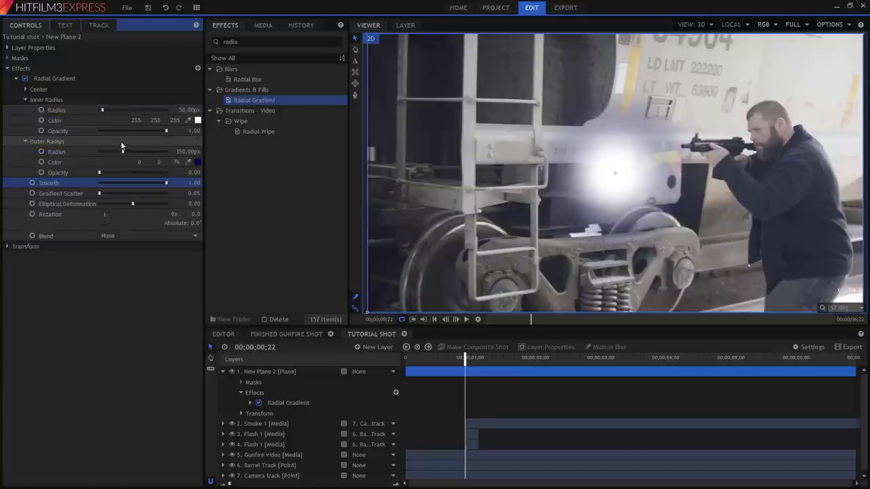
# Give the glow a light yellow inner colour and a warmer, paler outer colour
pyautogui.click(197, 120)
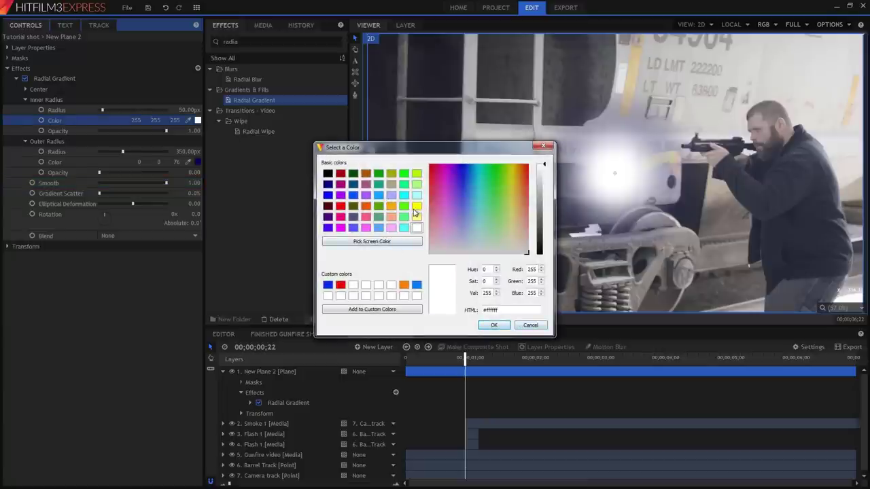
pyautogui.click(415, 216)
pyautogui.click(486, 324)
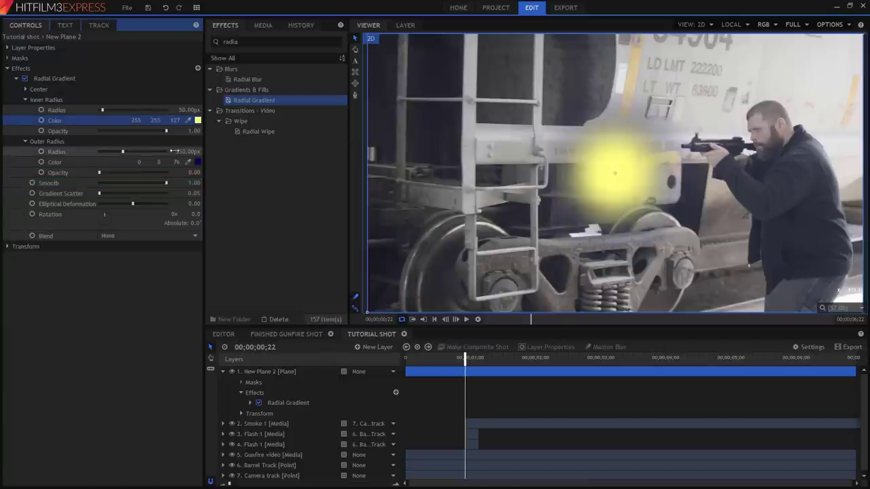
pyautogui.click(188, 161)
pyautogui.click(609, 167)
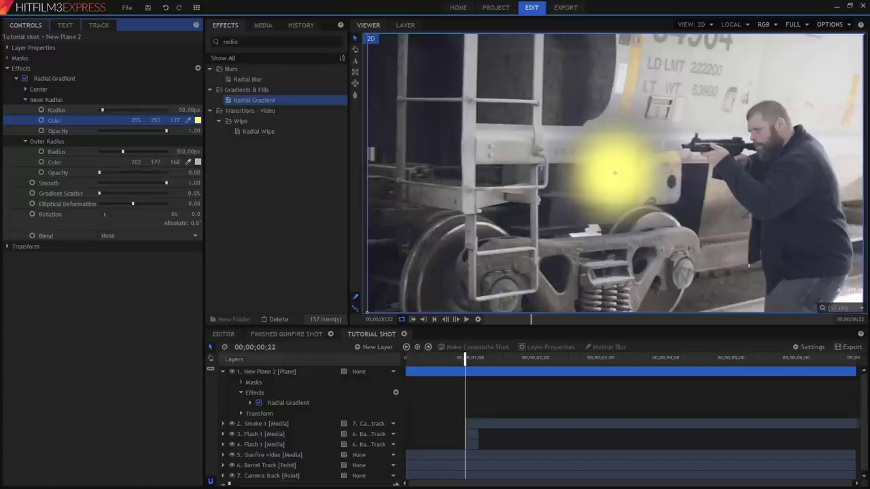
pyautogui.click(677, 156)
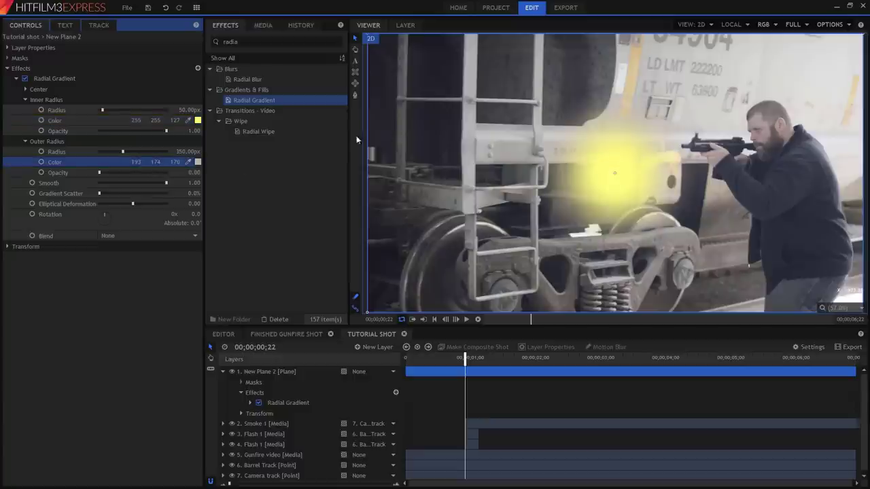
# Centre the glow on 6. Barrel Track, pale the inner yellow, and set radii to 0 px and 162 px
pyautogui.click(26, 90)
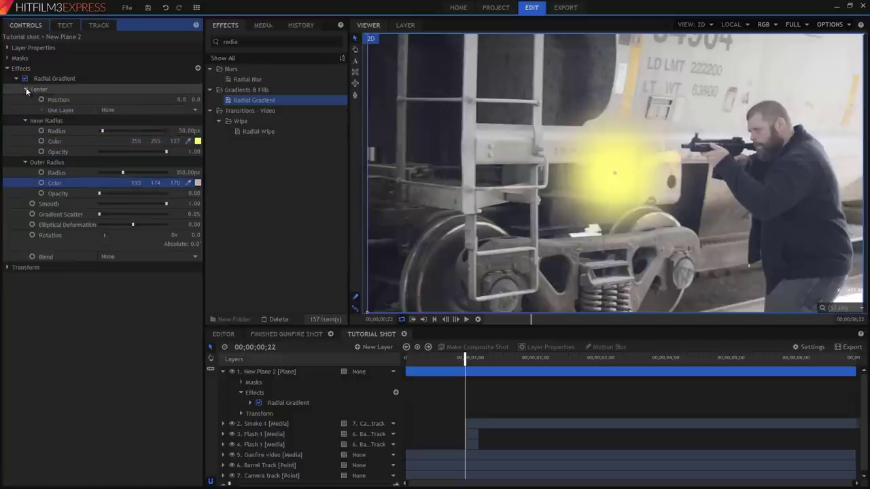
pyautogui.click(117, 109)
pyautogui.click(135, 167)
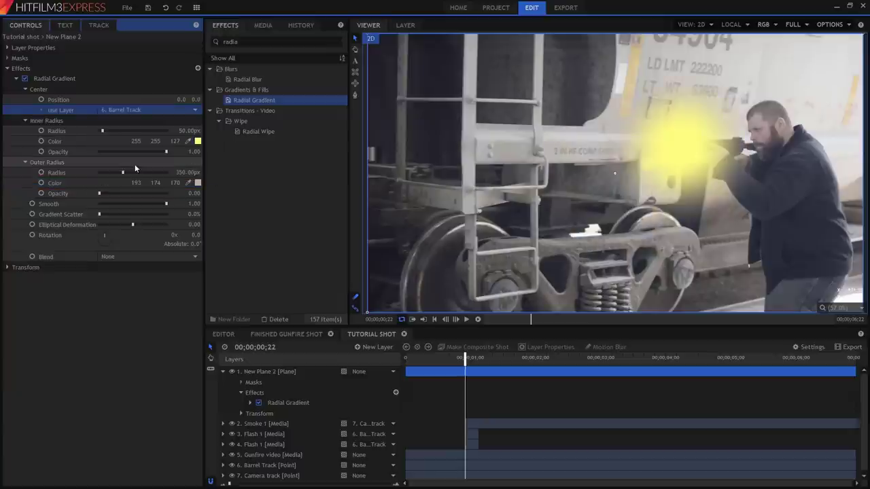
pyautogui.click(188, 141)
pyautogui.click(669, 143)
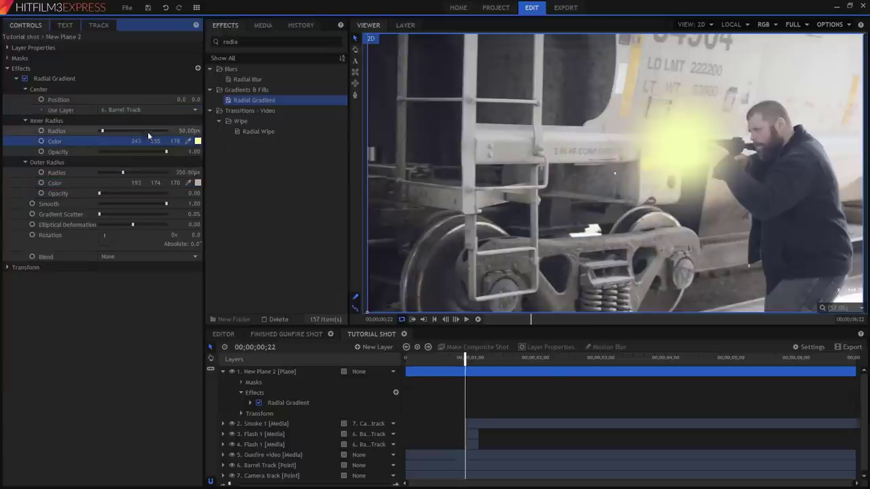
pyautogui.moveTo(188, 130); pyautogui.dragTo(153, 130)
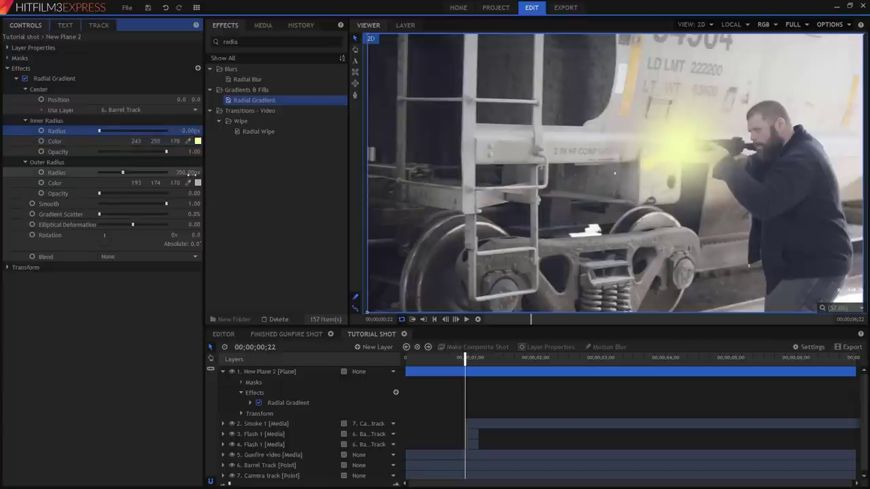
pyautogui.moveTo(189, 172); pyautogui.dragTo(72, 173)
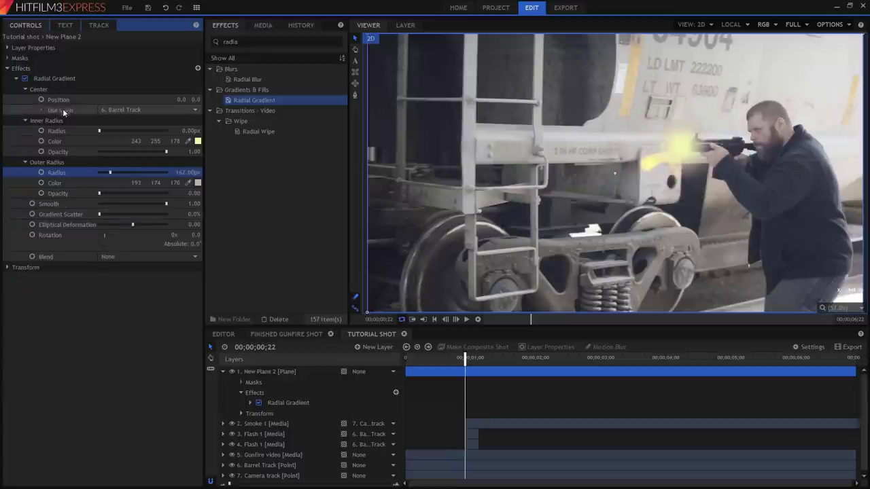
# Switch New Plane 2 to Screen blend mode, preview the glow, and return to frame 00;22
pyautogui.rightClick(298, 372)
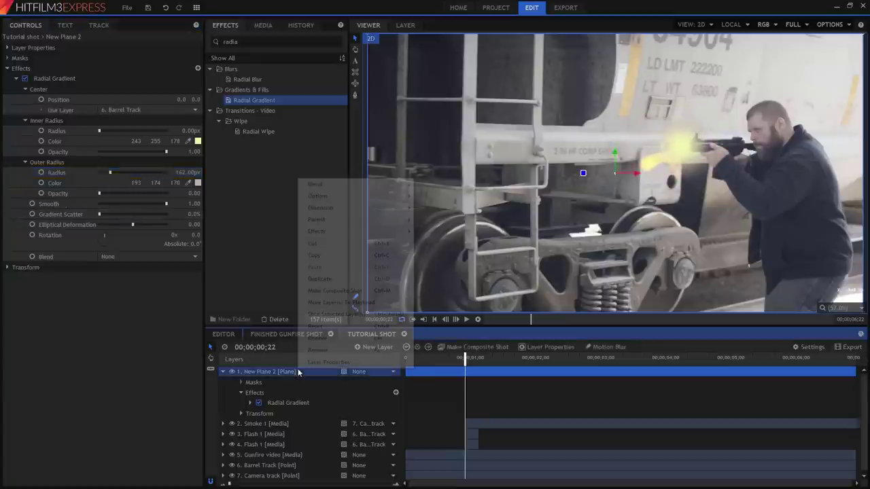
pyautogui.moveTo(350, 184)
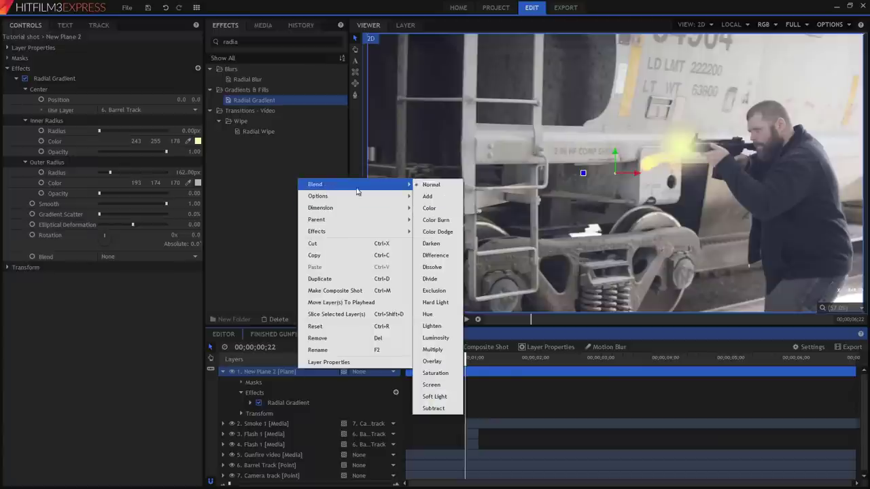
pyautogui.click(442, 386)
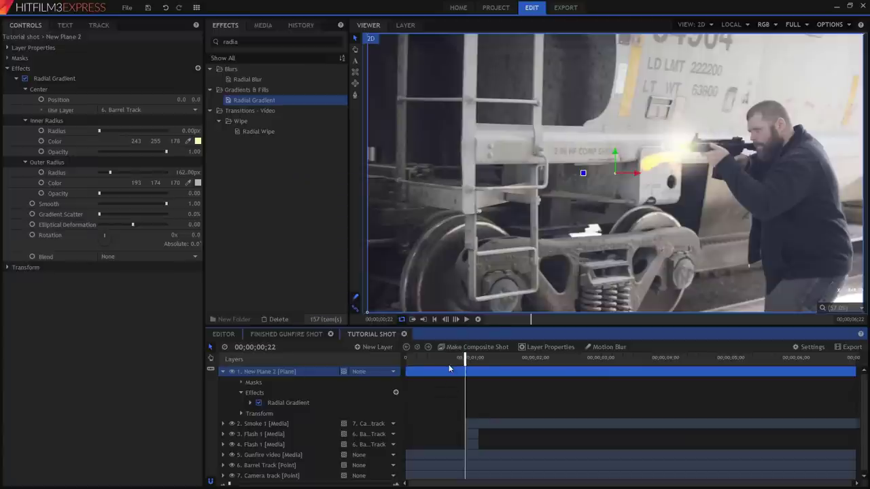
pyautogui.moveTo(410, 355); pyautogui.dragTo(571, 358)
pyautogui.moveTo(470, 359); pyautogui.dragTo(473, 360)
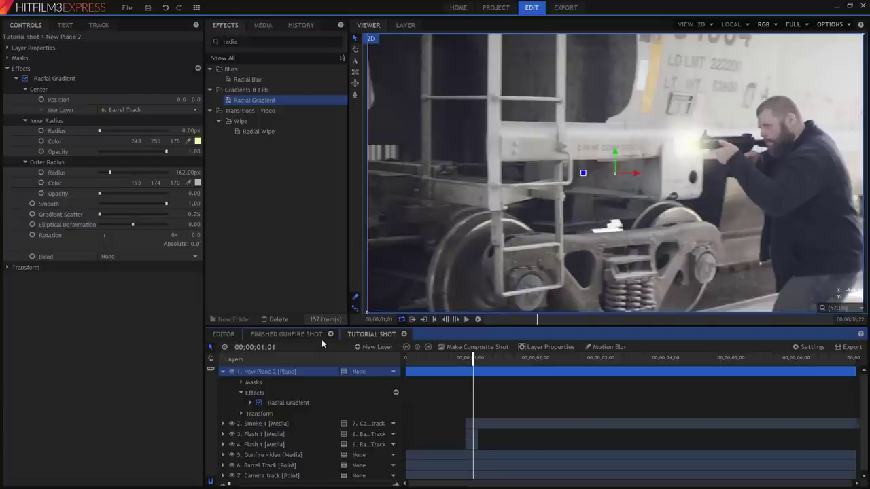
pyautogui.press('Up')
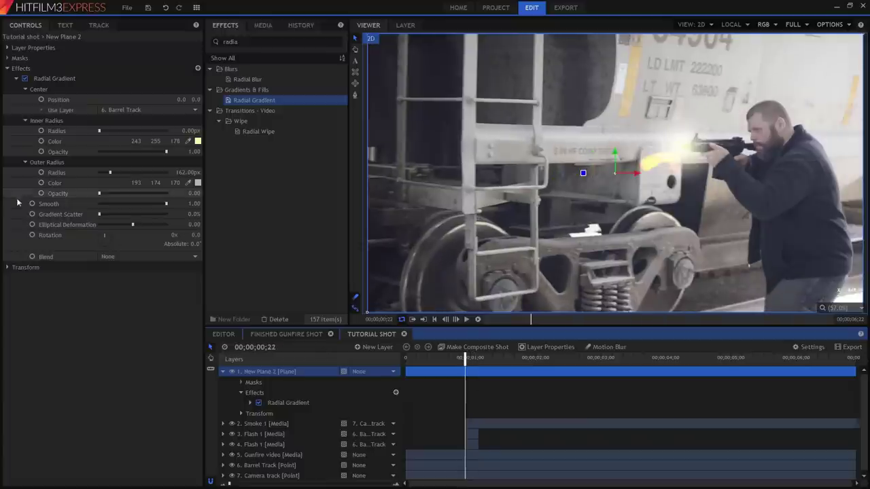
# Keyframe New Plane 2's opacity to fade to 0% just after the flash
pyautogui.click(7, 267)
pyautogui.click(24, 280)
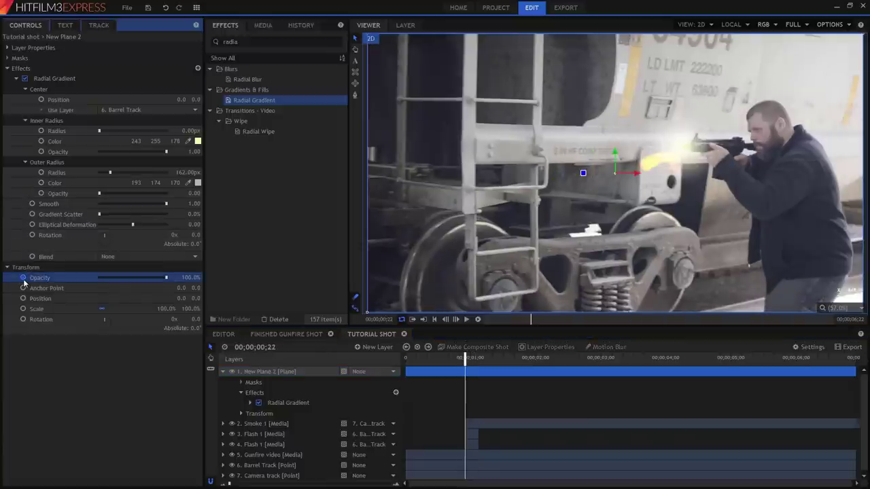
pyautogui.click(454, 321)
pyautogui.click(455, 321)
pyautogui.click(454, 320)
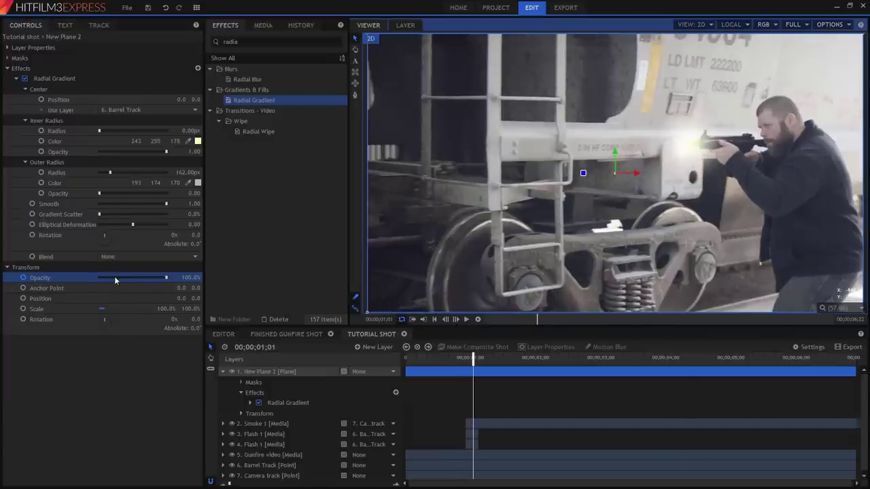
pyautogui.moveTo(114, 277); pyautogui.dragTo(59, 278)
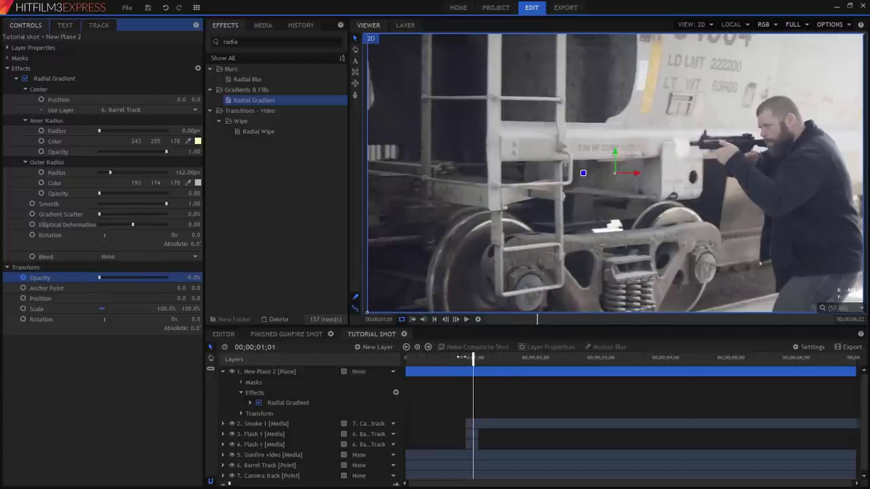
pyautogui.moveTo(461, 357); pyautogui.dragTo(470, 358)
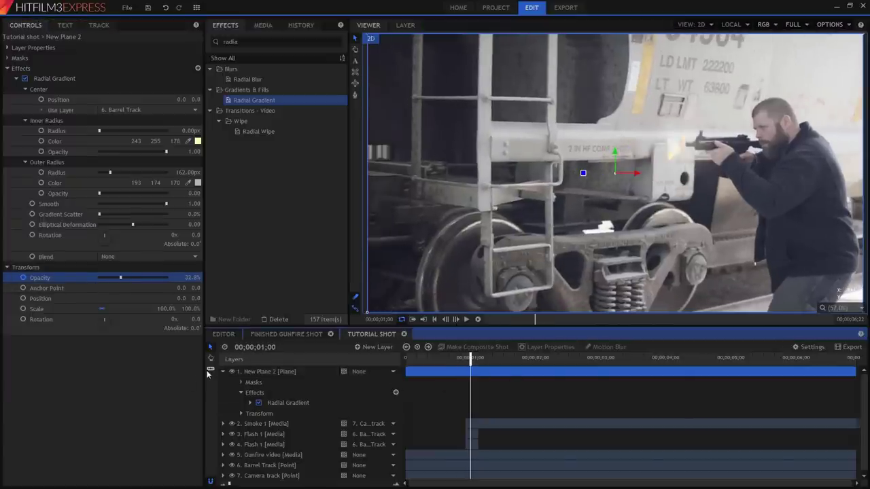
# Slice New Plane 2 at the flash and delete the leading piece
pyautogui.click(209, 369)
pyautogui.click(466, 372)
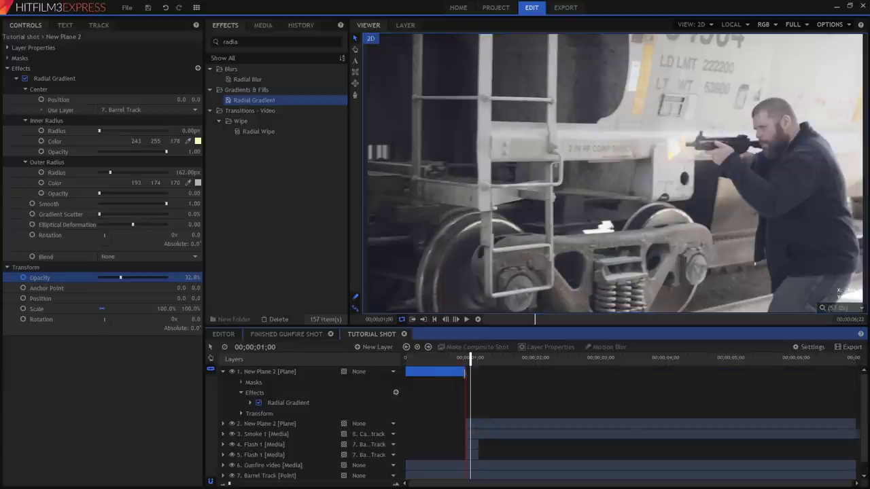
pyautogui.click(209, 347)
pyautogui.click(434, 373)
pyautogui.rightClick(435, 373)
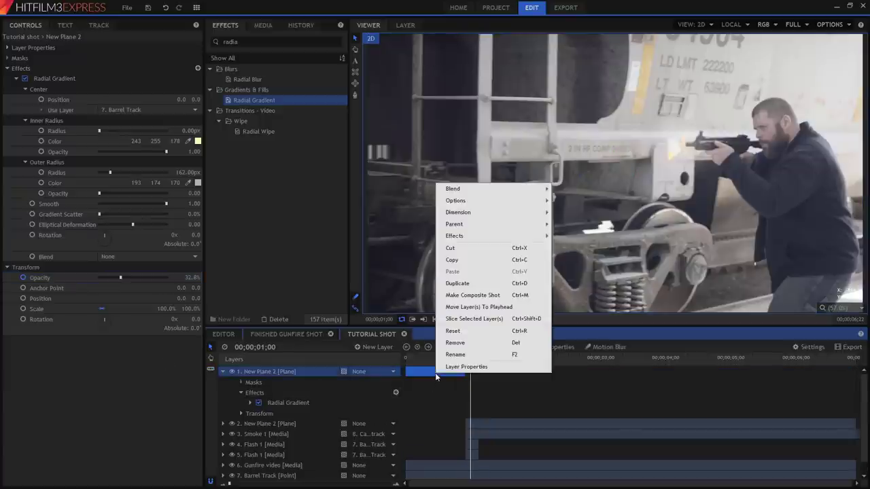
pyautogui.click(454, 342)
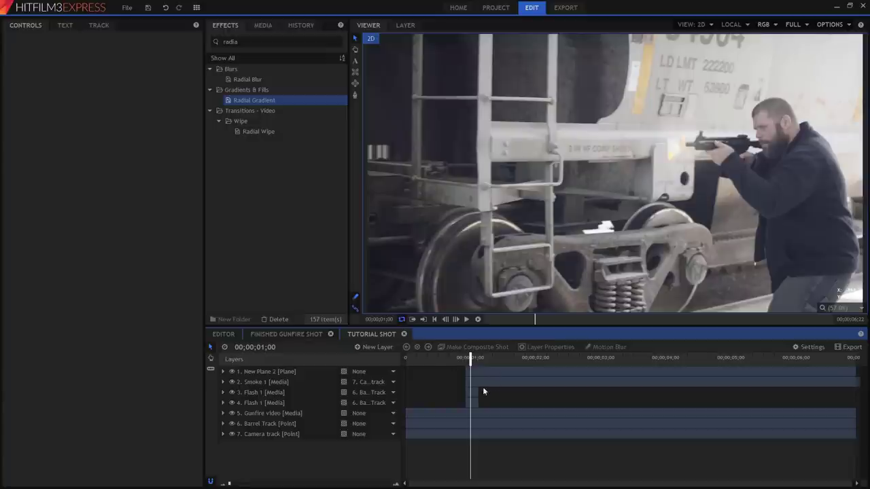
# Slice the plane just after the flash, delete the trailing piece, and review the trimmed glow
pyautogui.click(210, 370)
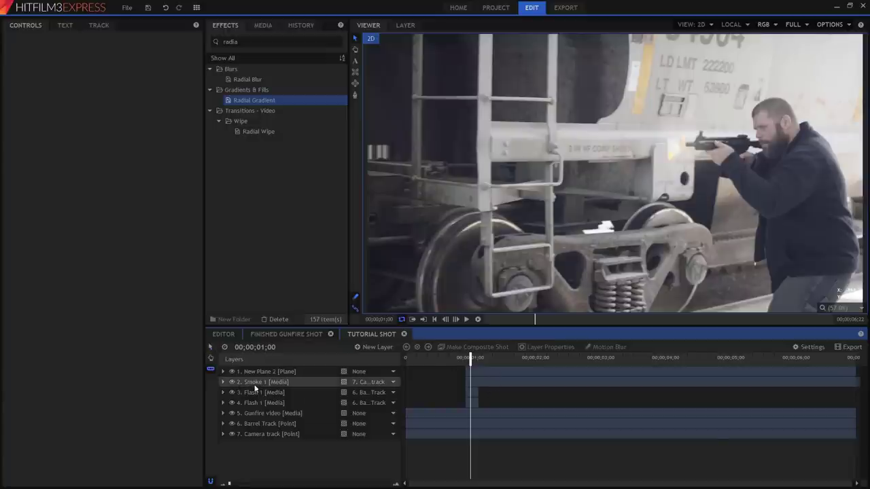
pyautogui.click(479, 371)
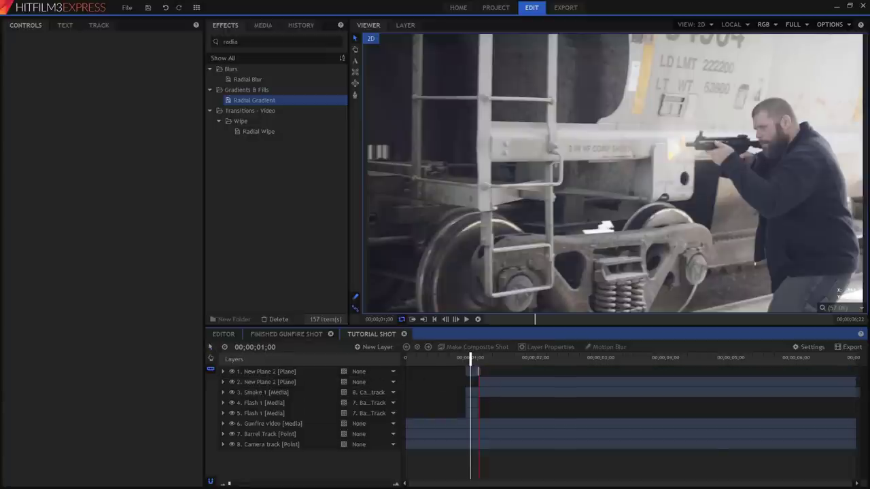
pyautogui.click(210, 347)
pyautogui.click(497, 384)
pyautogui.rightClick(497, 383)
pyautogui.click(517, 354)
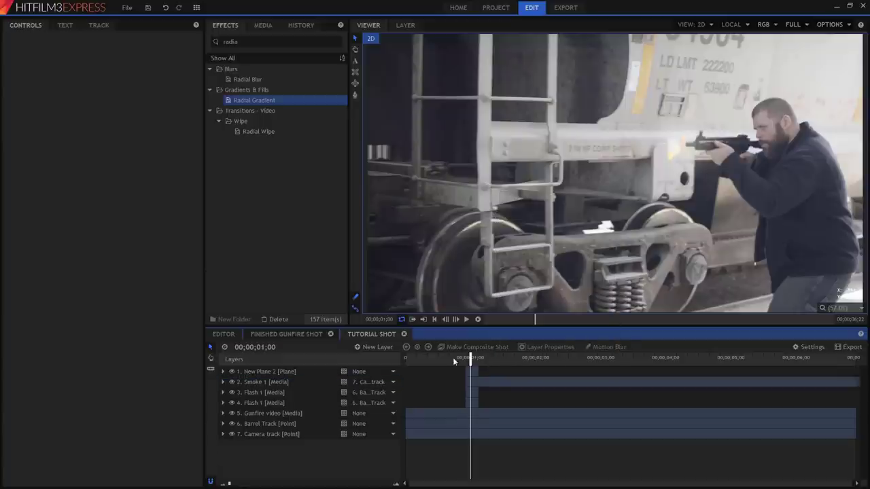
pyautogui.moveTo(452, 357); pyautogui.dragTo(470, 358)
pyautogui.press('Up')
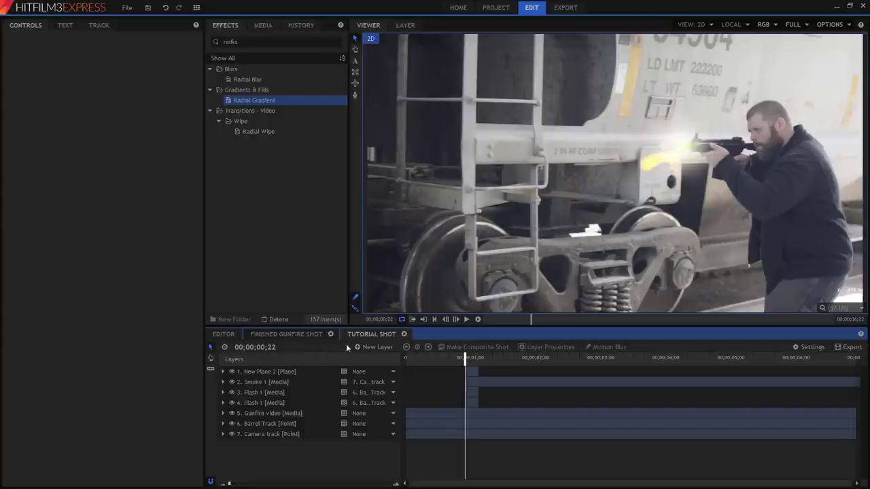
pyautogui.click(376, 347)
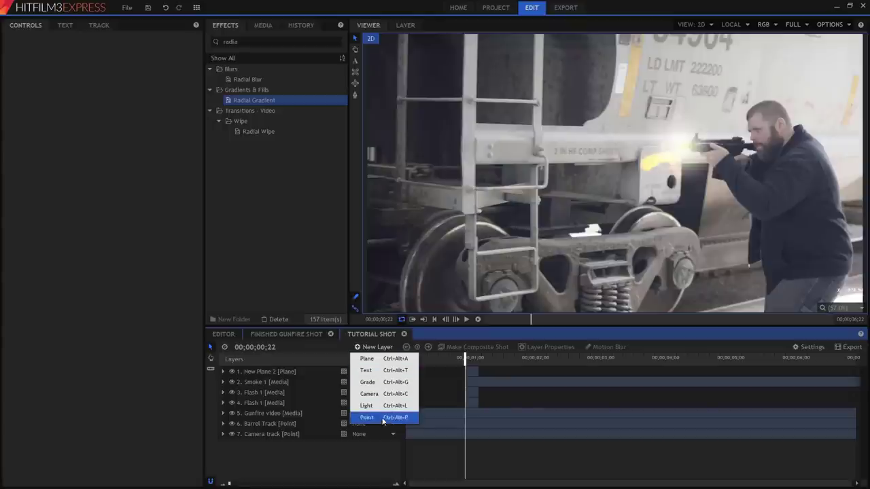
# Add a New Grade layer and move it directly above the Gunfire video layer
pyautogui.click(384, 382)
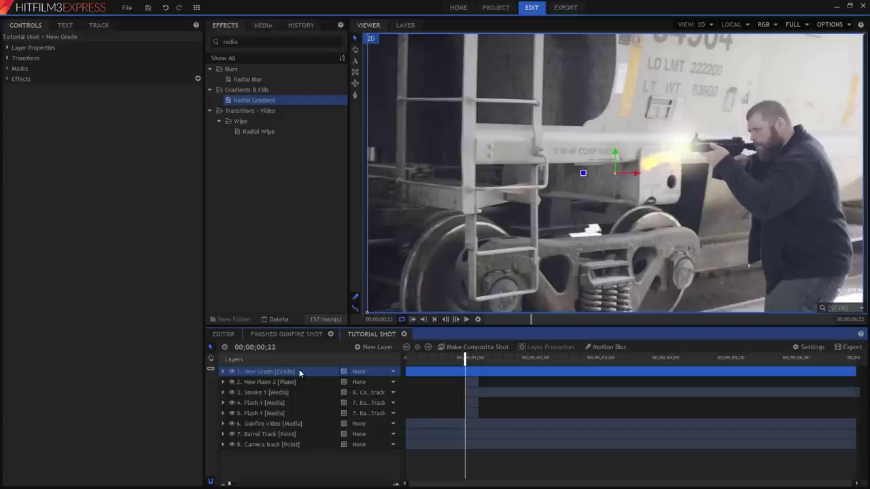
pyautogui.moveTo(299, 373); pyautogui.dragTo(297, 422)
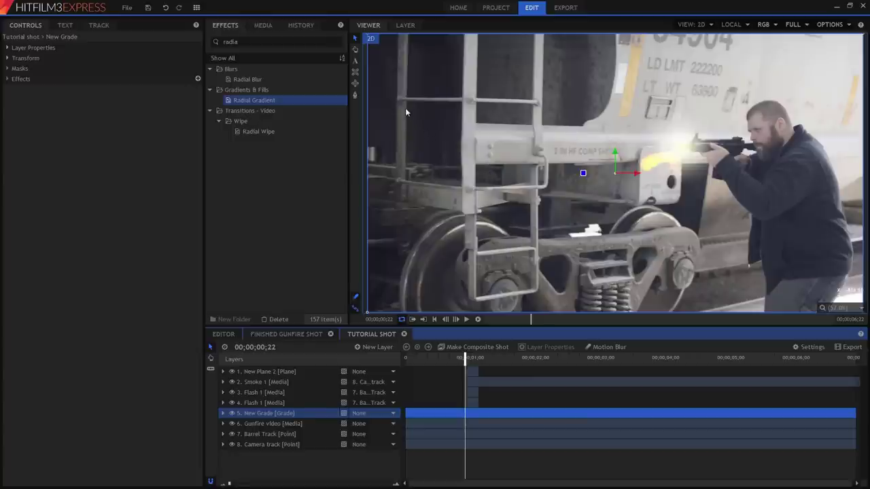
# Draw a freehand mask on New Grade around the shooter's head, body and gun tip
pyautogui.click(354, 80)
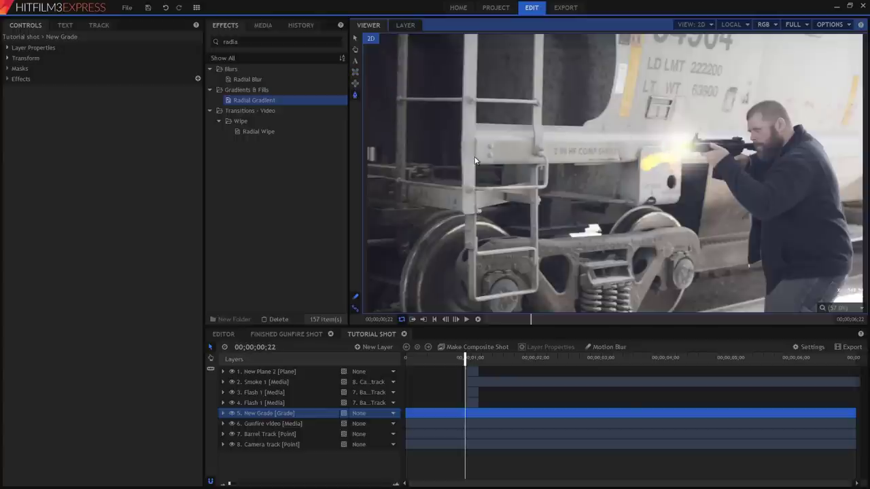
pyautogui.click(282, 417)
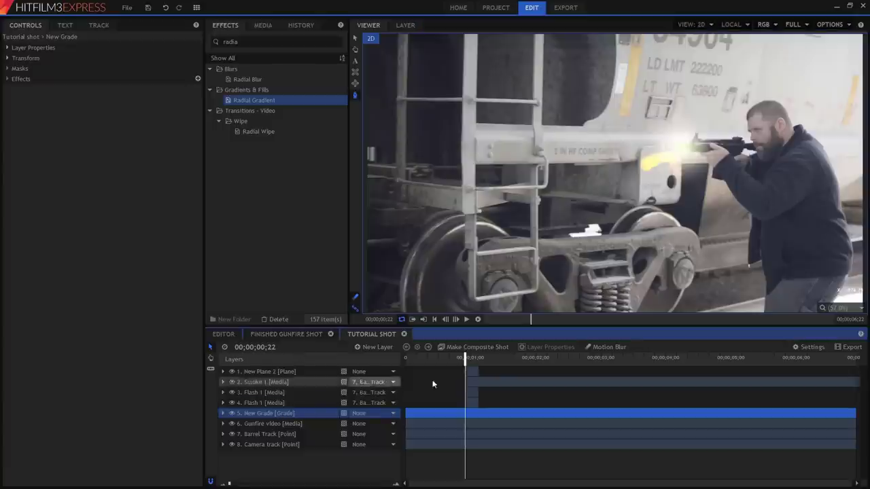
pyautogui.click(686, 146)
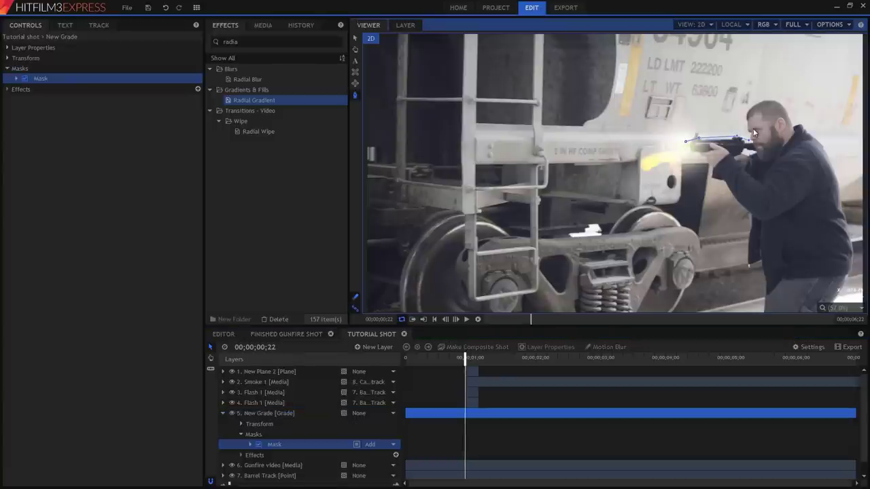
pyautogui.click(775, 116)
pyautogui.click(774, 135)
pyautogui.click(784, 179)
pyautogui.click(766, 193)
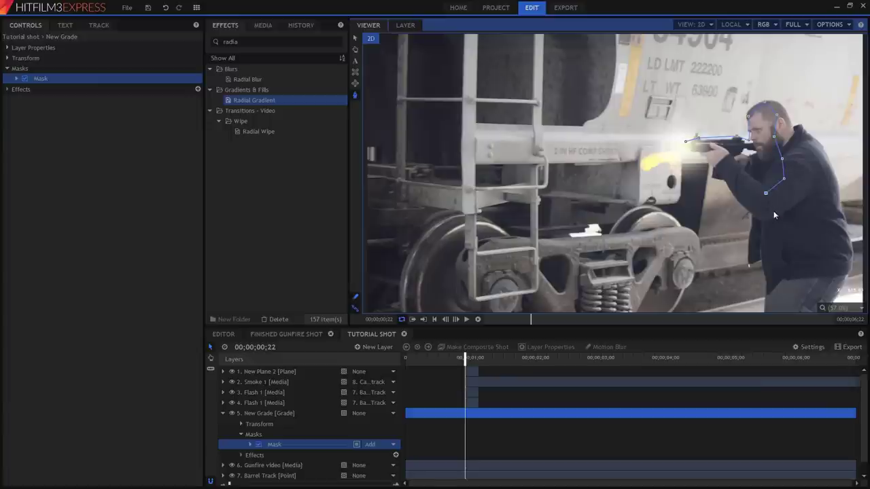
pyautogui.click(774, 210)
pyautogui.click(779, 240)
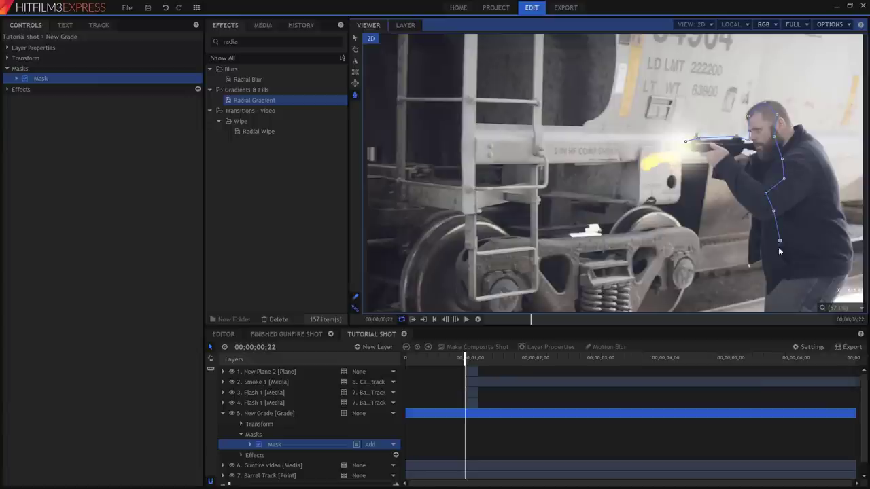
pyautogui.click(751, 212)
pyautogui.click(686, 144)
pyautogui.doubleClick(271, 42)
# Apply Gamma to New Grade with red 1.7, green 1.4 and blue 1.1
pyautogui.write('gamma')
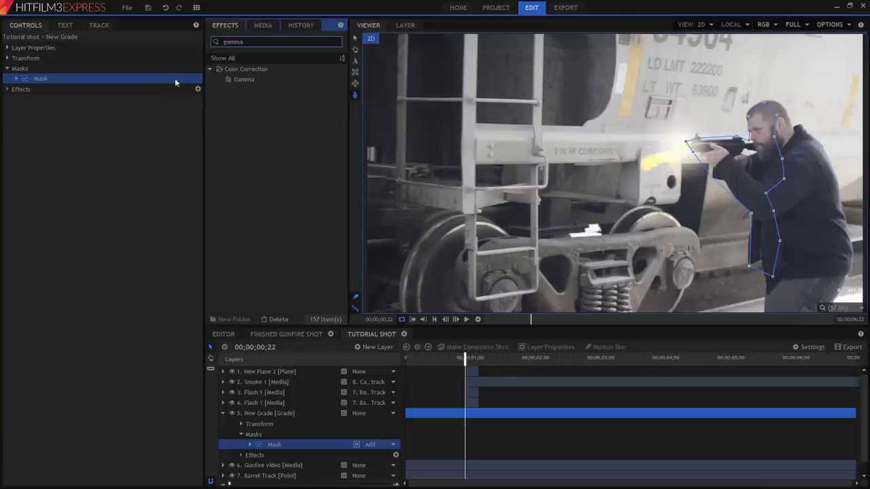
pyautogui.moveTo(226, 79); pyautogui.dragTo(263, 414)
pyautogui.click(16, 99)
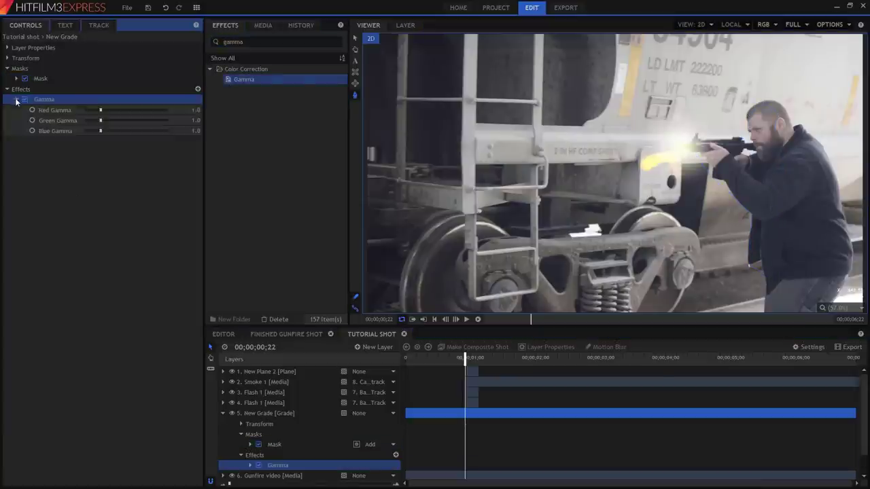
pyautogui.click(170, 130)
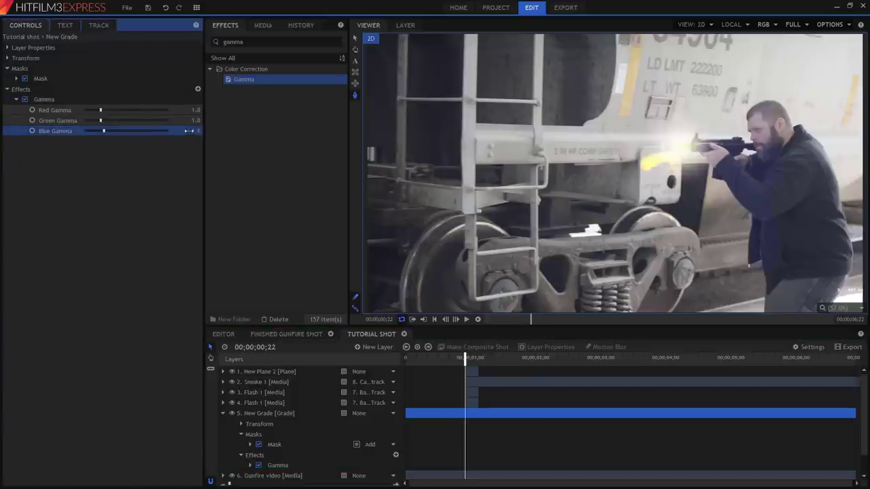
pyautogui.moveTo(195, 120); pyautogui.dragTo(198, 120)
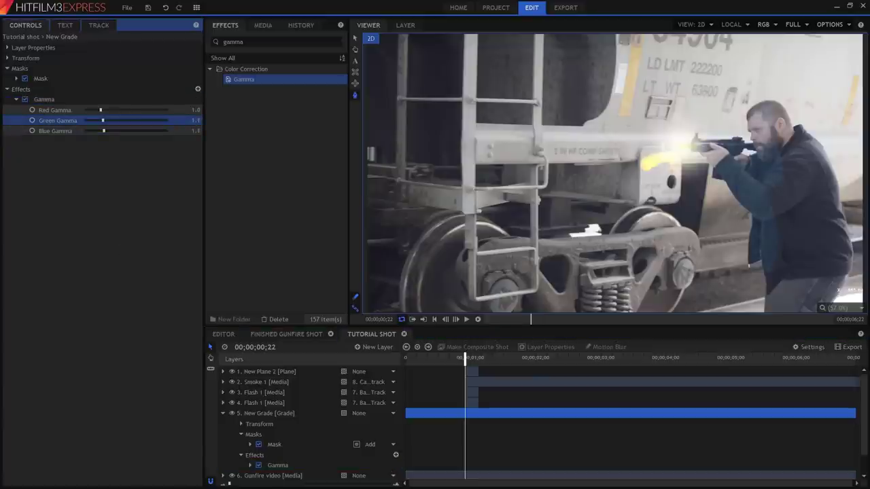
pyautogui.moveTo(195, 120); pyautogui.dragTo(197, 120)
pyautogui.click(194, 110)
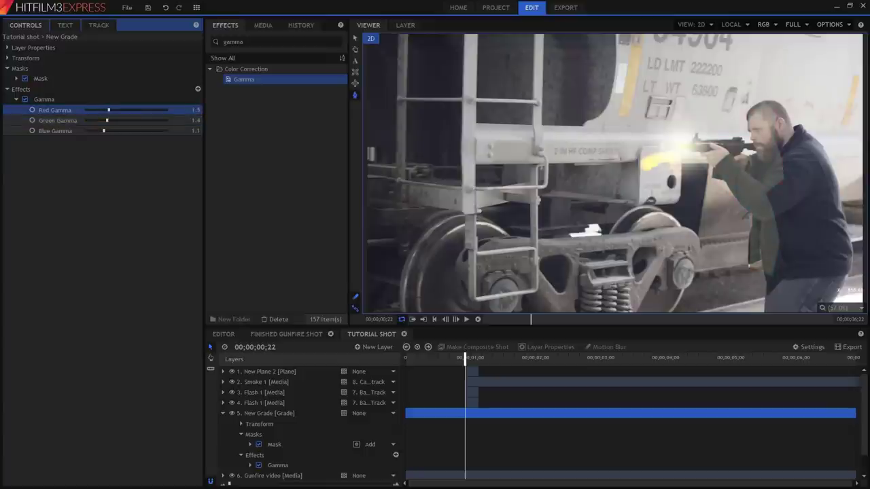
pyautogui.moveTo(195, 110); pyautogui.dragTo(198, 110)
# Add Brightness & Contrast to New Grade below Gamma
pyautogui.click(256, 42)
pyautogui.write('bright')
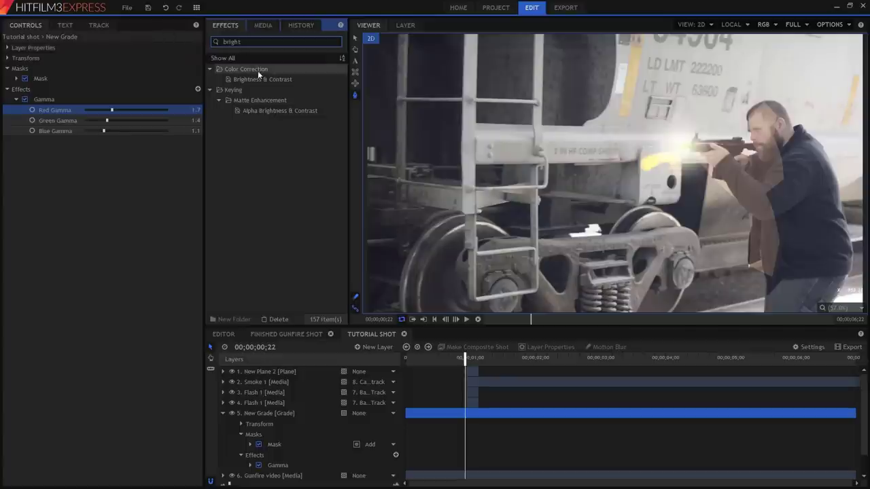
pyautogui.moveTo(273, 76); pyautogui.dragTo(62, 137)
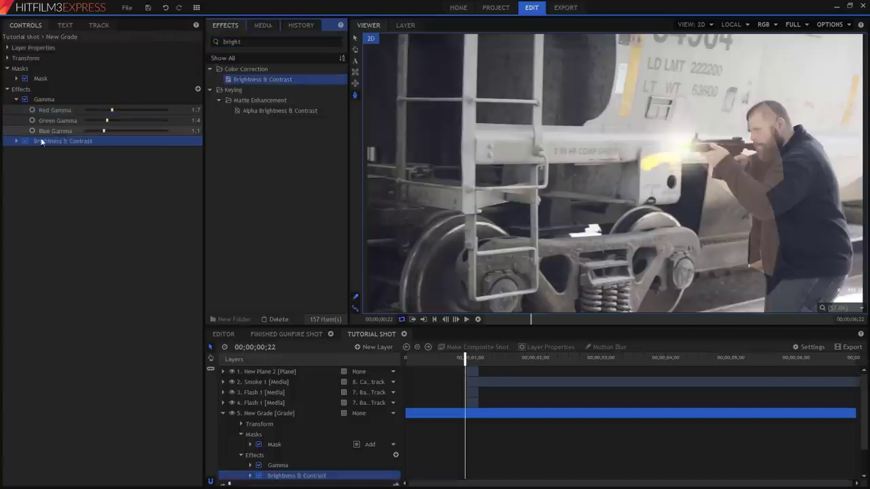
pyautogui.click(17, 141)
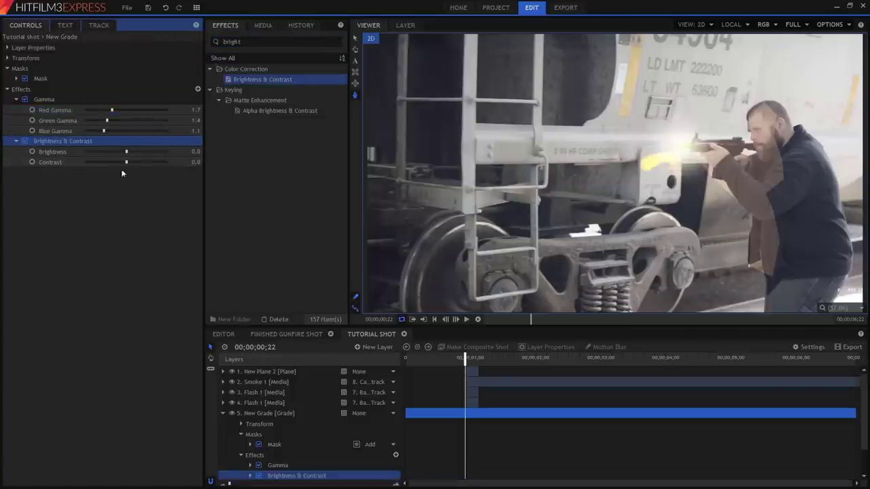
# Raise contrast to 59 and nudge the mask right on successive frames to follow the shooter
pyautogui.moveTo(126, 162); pyautogui.dragTo(149, 162)
pyautogui.click(17, 79)
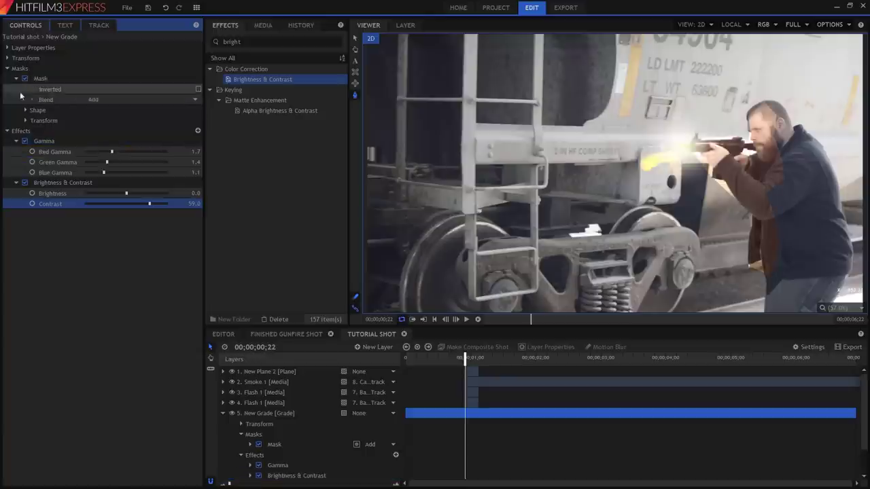
pyautogui.click(26, 120)
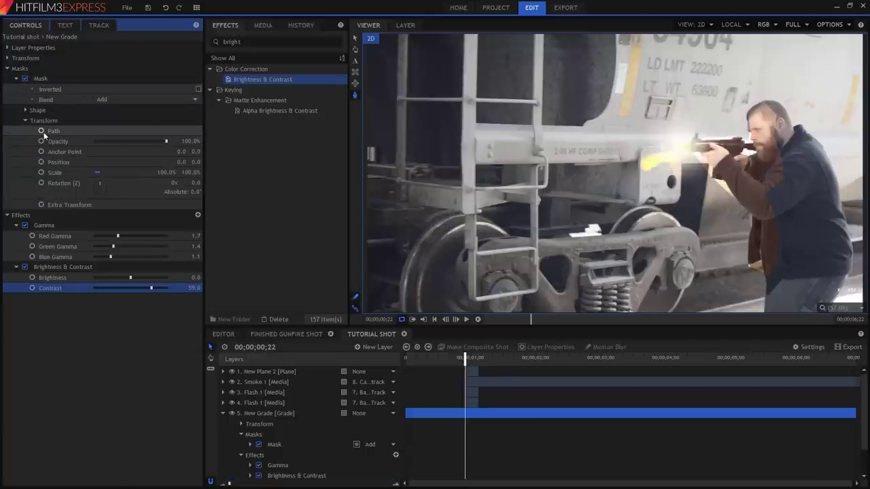
pyautogui.click(53, 131)
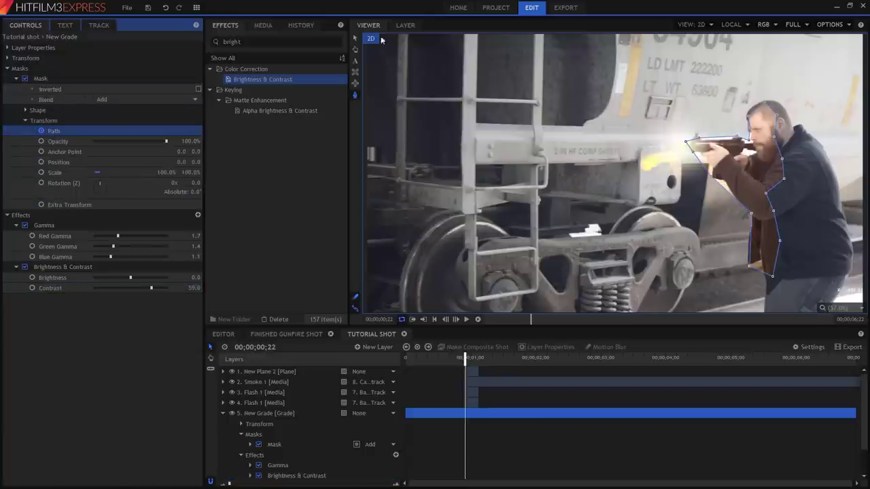
pyautogui.click(356, 39)
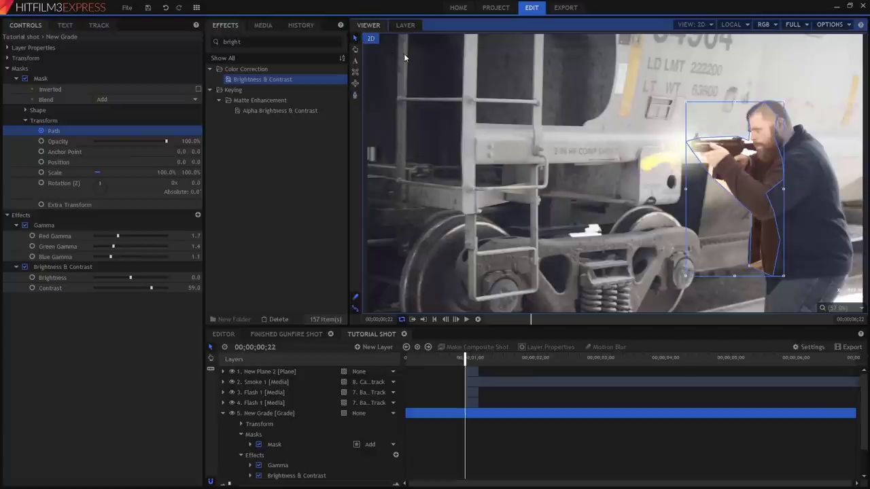
pyautogui.click(456, 319)
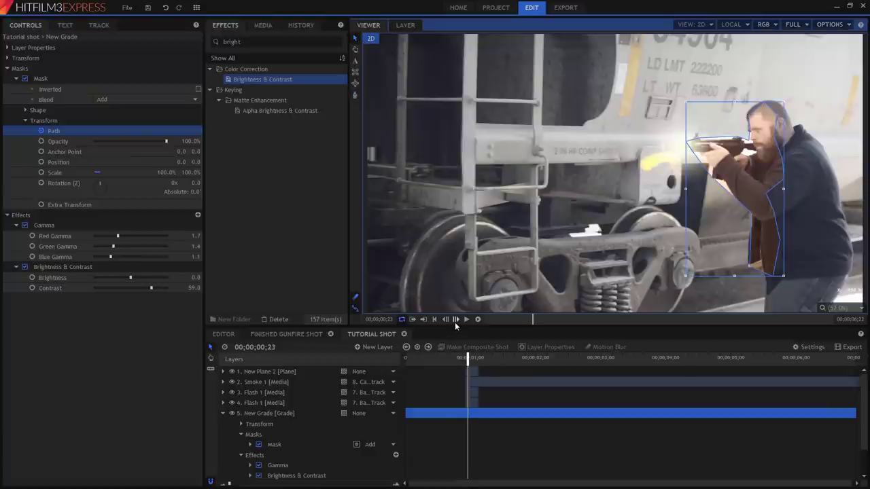
pyautogui.moveTo(746, 172); pyautogui.dragTo(749, 172)
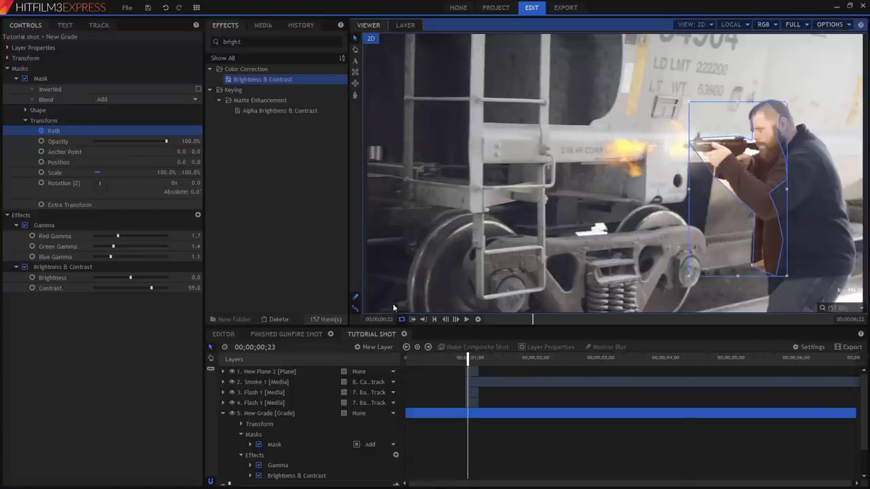
pyautogui.click(451, 320)
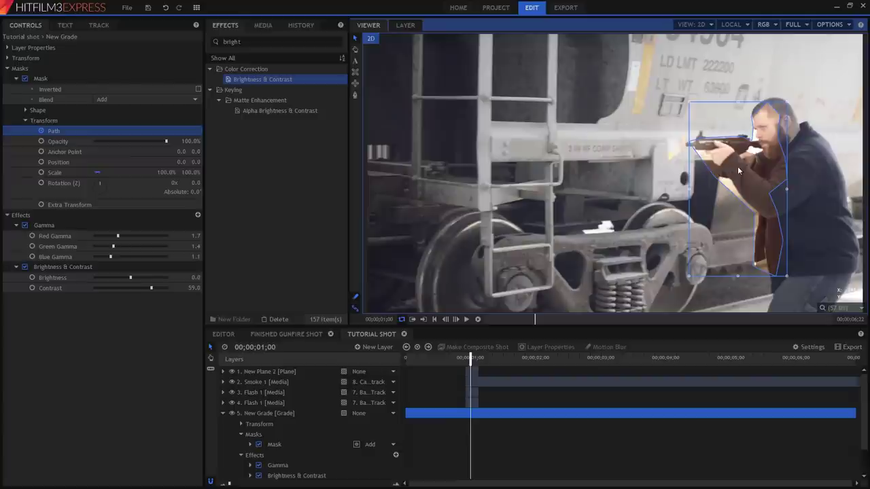
pyautogui.moveTo(737, 165); pyautogui.dragTo(751, 167)
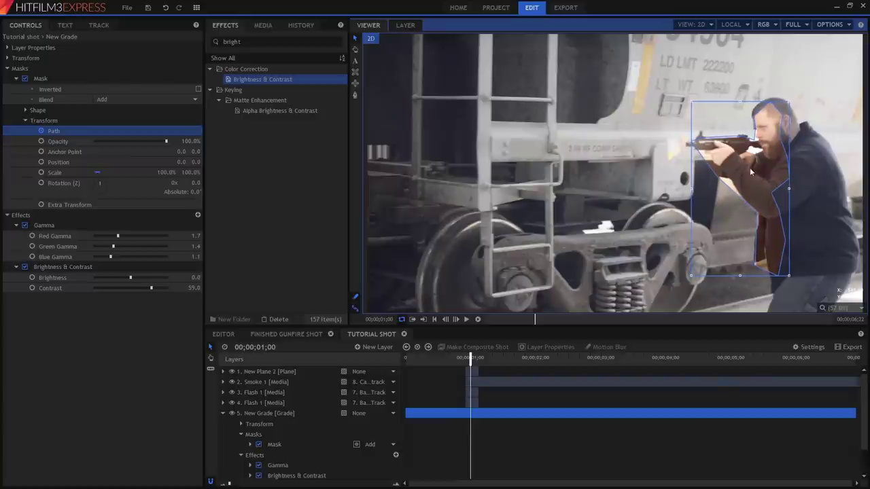
# Feather the mask edge by 89px and lower the grade layer's opacity to 29%
pyautogui.click(26, 110)
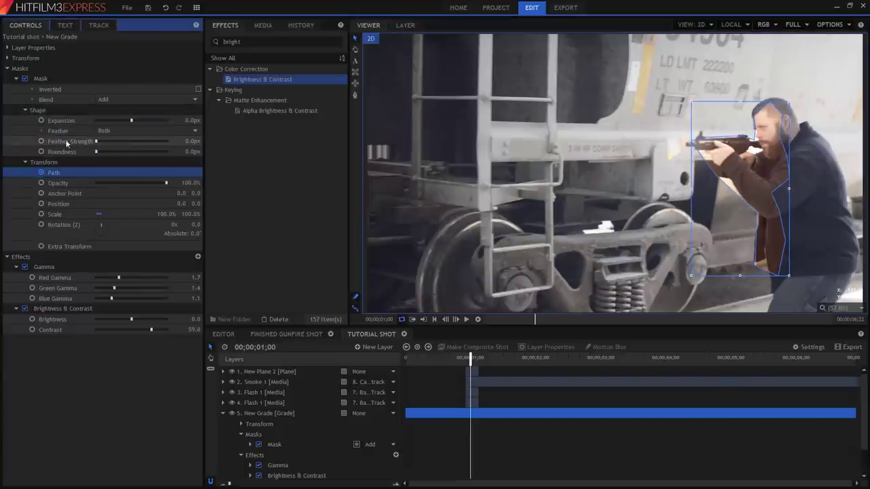
pyautogui.moveTo(191, 141); pyautogui.dragTo(211, 140)
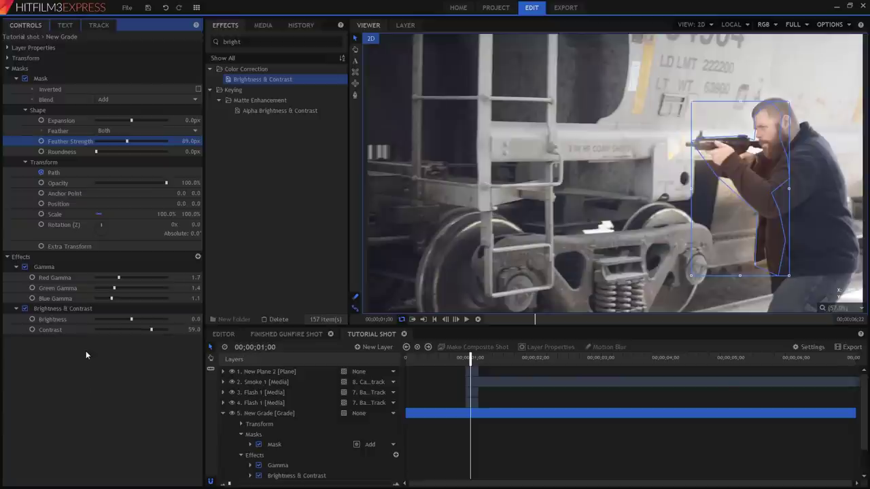
pyautogui.press('Left')
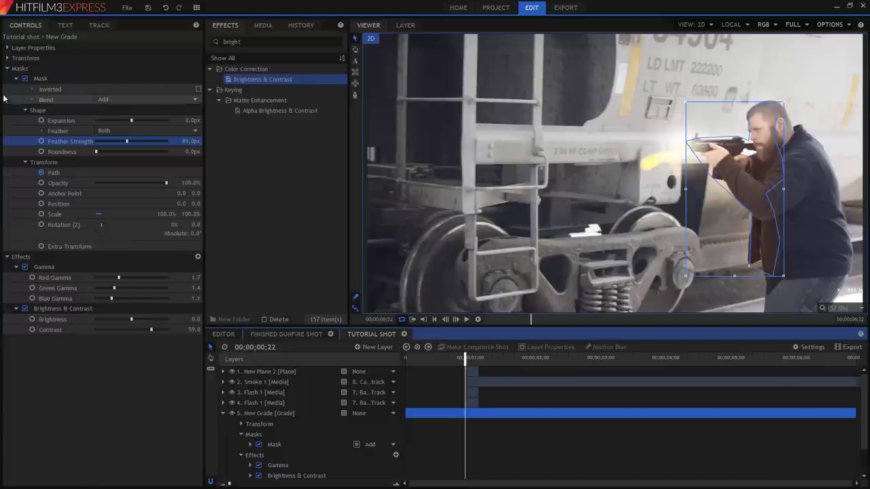
pyautogui.click(8, 58)
pyautogui.click(25, 69)
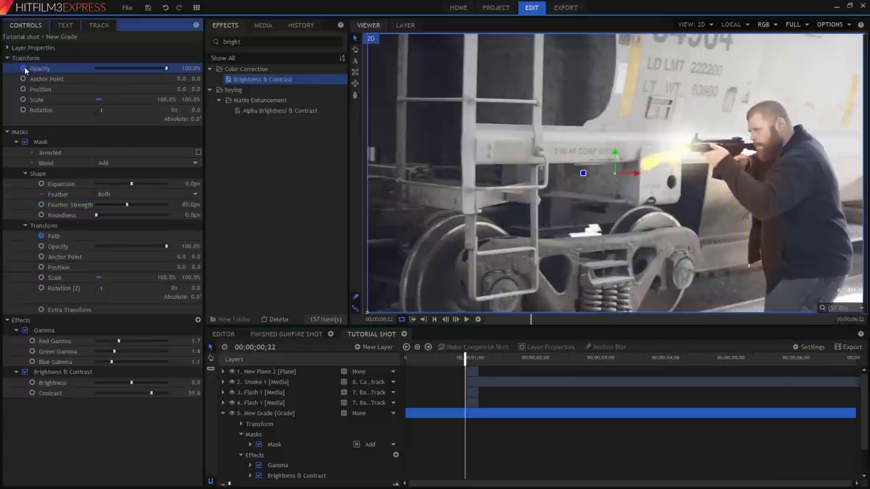
pyautogui.press('Right')
pyautogui.press('Right')
pyautogui.press('Right')
pyautogui.click(115, 69)
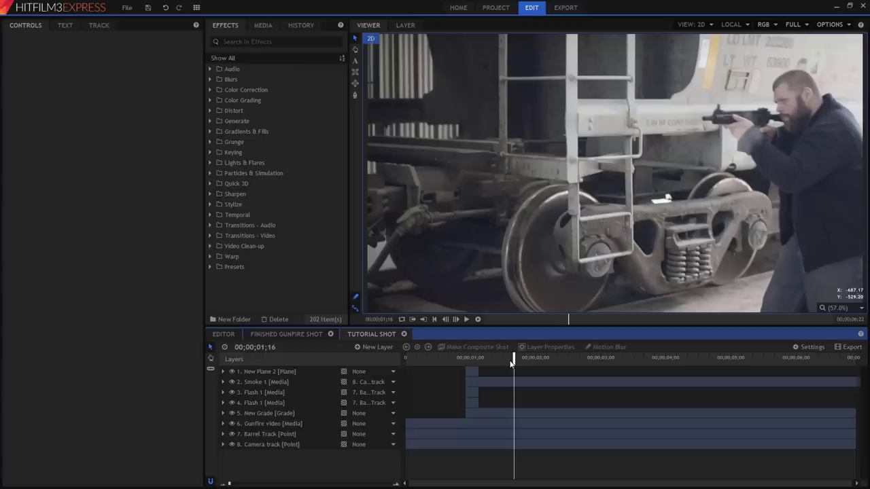
# Search effects for 'gunf' and pick Gunfire under Particles & Simulation
pyautogui.click(246, 42)
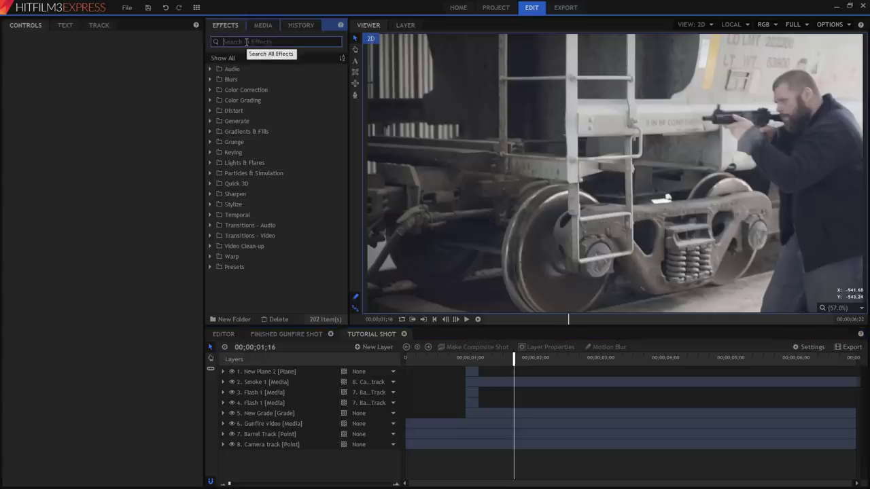
pyautogui.write('gunf')
pyautogui.click(240, 80)
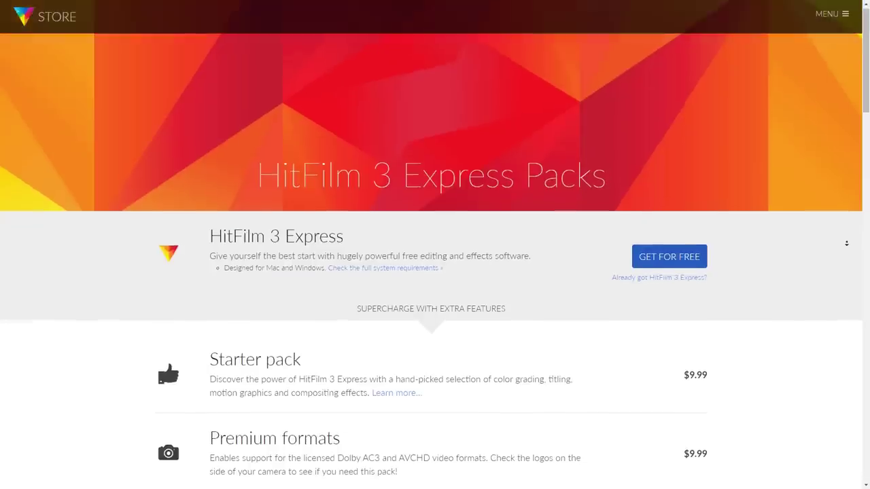
# Scroll the HitFilm 3 Express Packs store page down to the Sci-fi adventure pack
pyautogui.scroll(-3, 846, 242)
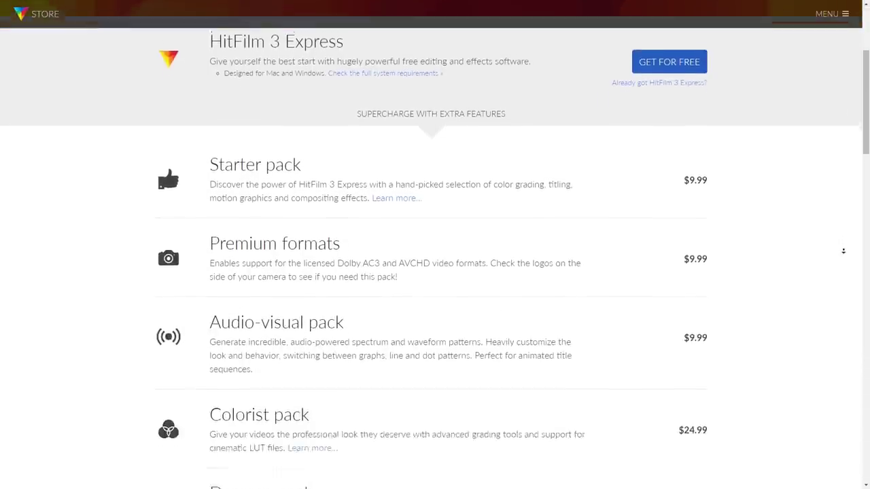
pyautogui.scroll(-3, 843, 251)
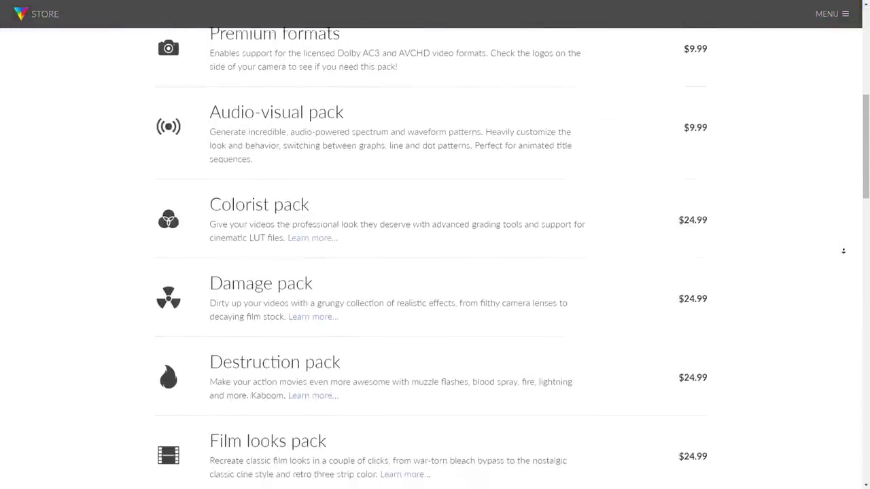
pyautogui.scroll(-3, 843, 251)
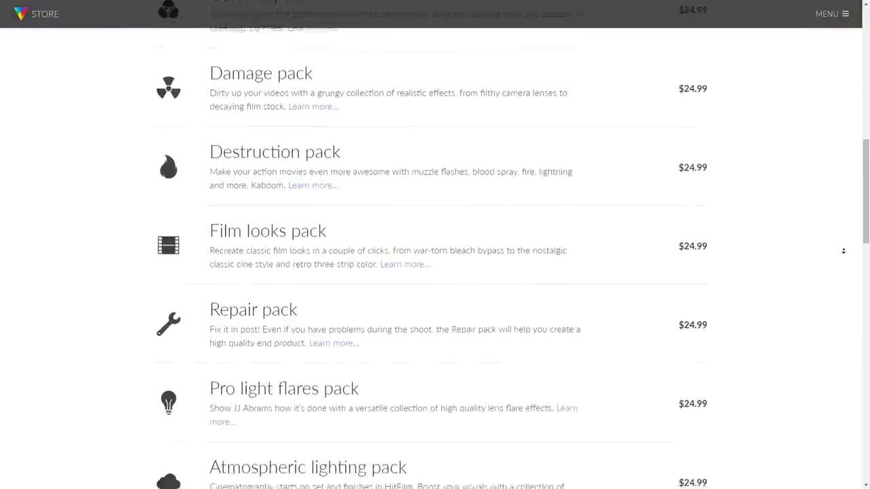
pyautogui.scroll(-1, 844, 250)
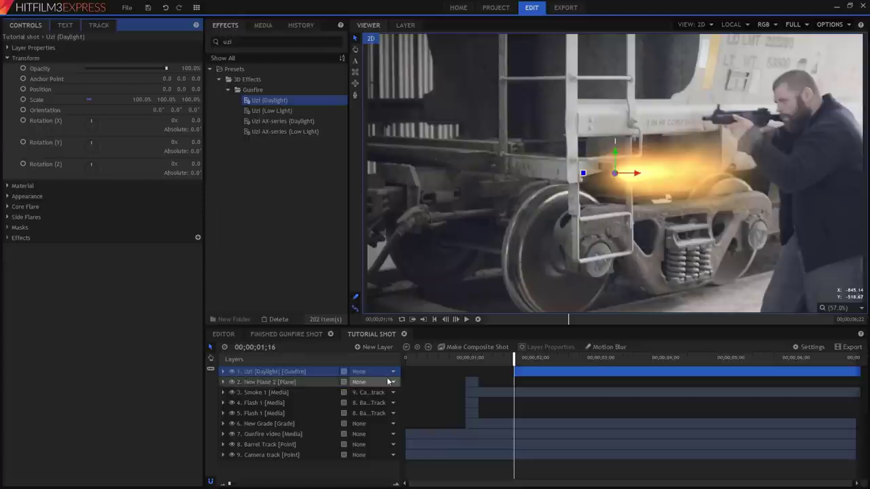
# Parent the Uzi (Daylight) gunfire layer to Barrel Track and reset its position
pyautogui.click(373, 371)
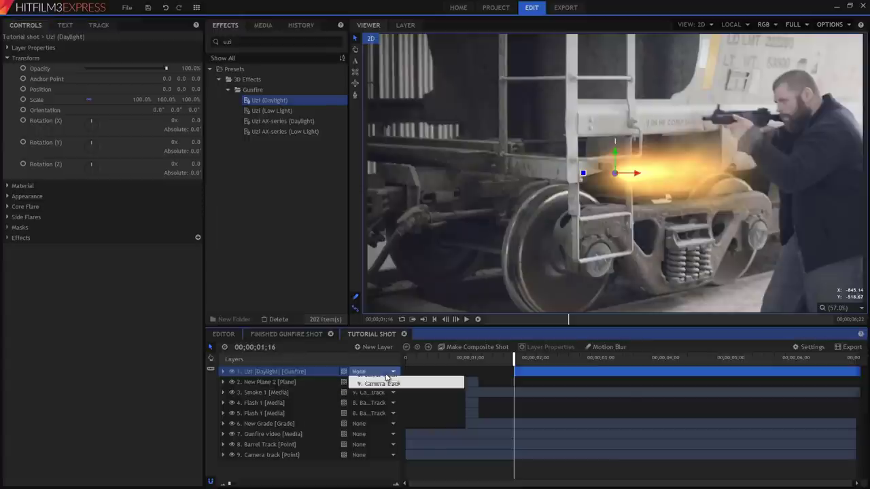
pyautogui.click(374, 445)
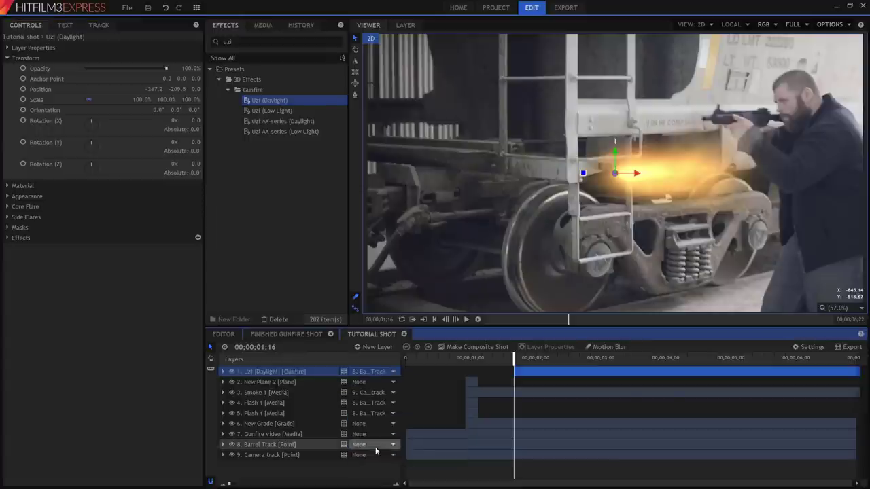
pyautogui.rightClick(47, 89)
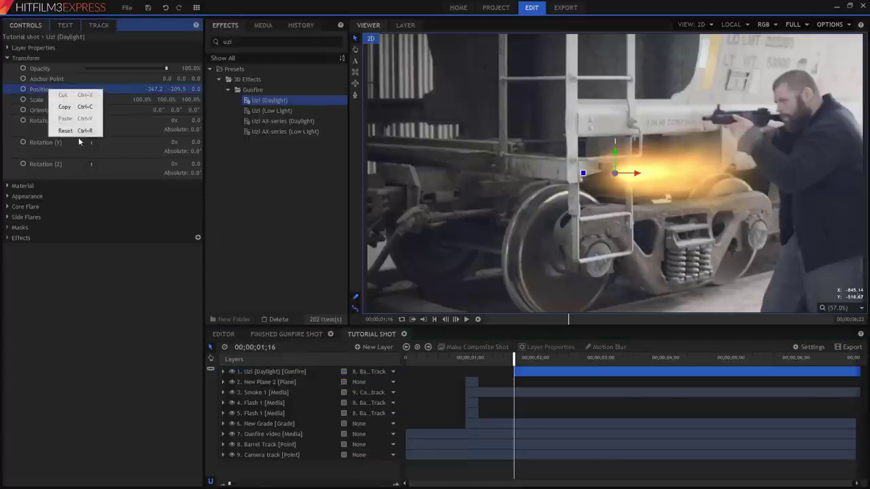
pyautogui.click(69, 130)
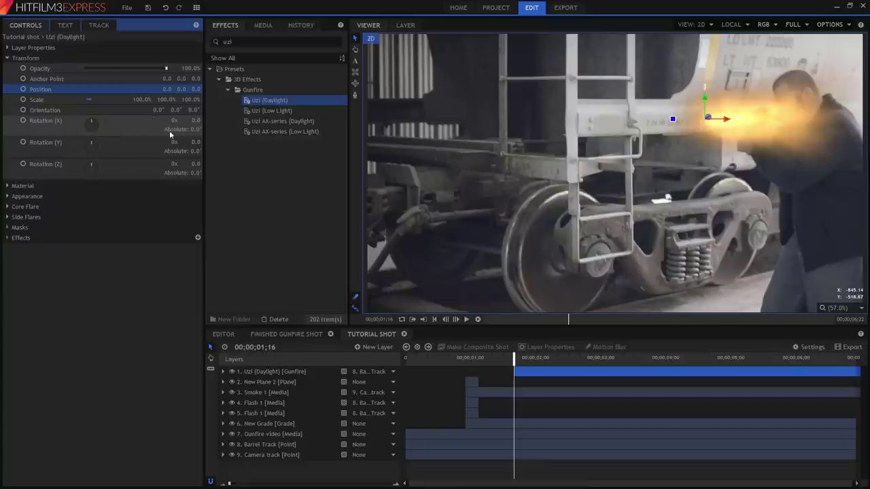
# Set the gunfire's Y rotation to 182°, opacity 82% and Rate of Fire 30%
pyautogui.click(194, 142)
pyautogui.write('15')
pyautogui.press('Return')
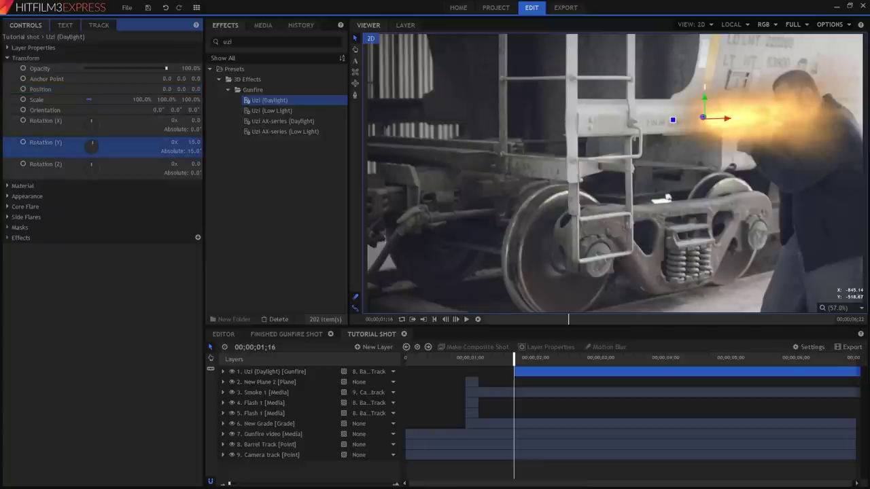
pyautogui.moveTo(194, 142); pyautogui.dragTo(292, 142)
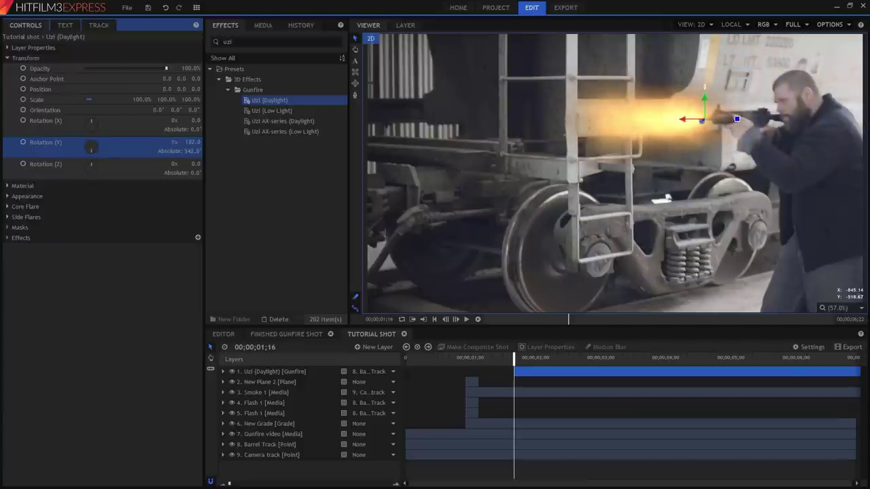
pyautogui.moveTo(111, 69); pyautogui.dragTo(152, 69)
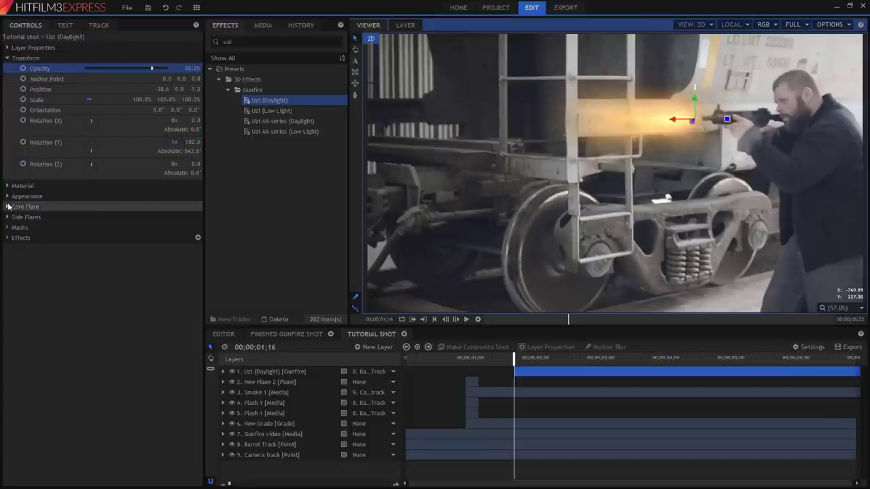
pyautogui.click(9, 197)
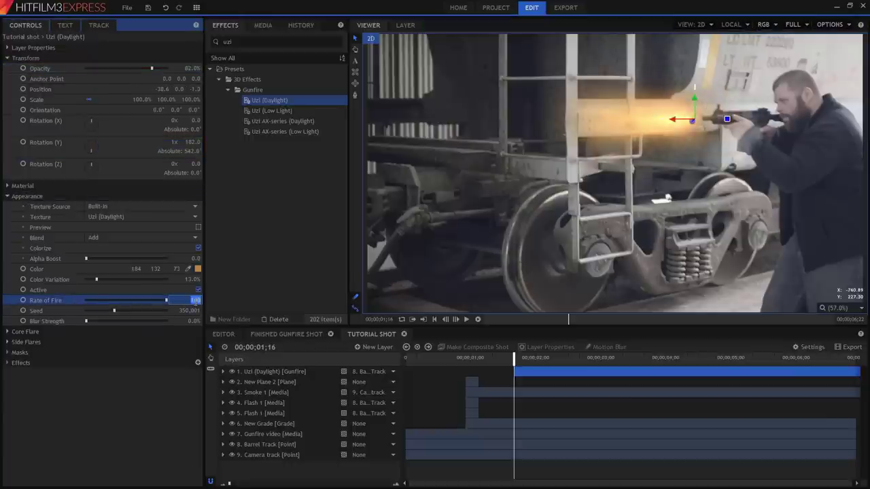
pyautogui.moveTo(194, 300); pyautogui.dragTo(194, 300)
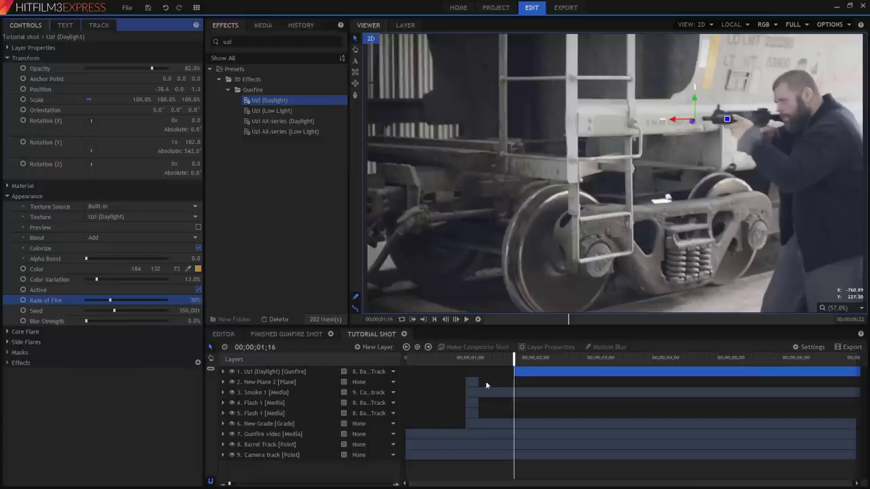
pyautogui.moveTo(518, 361); pyautogui.dragTo(778, 365)
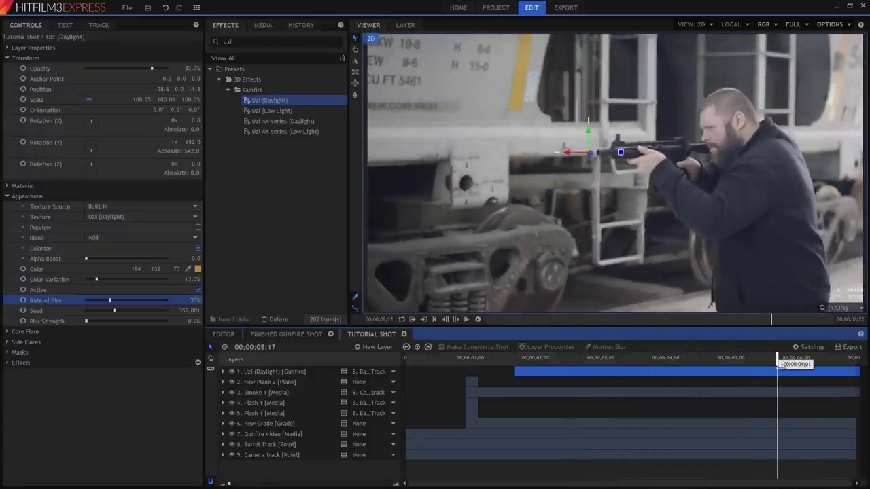